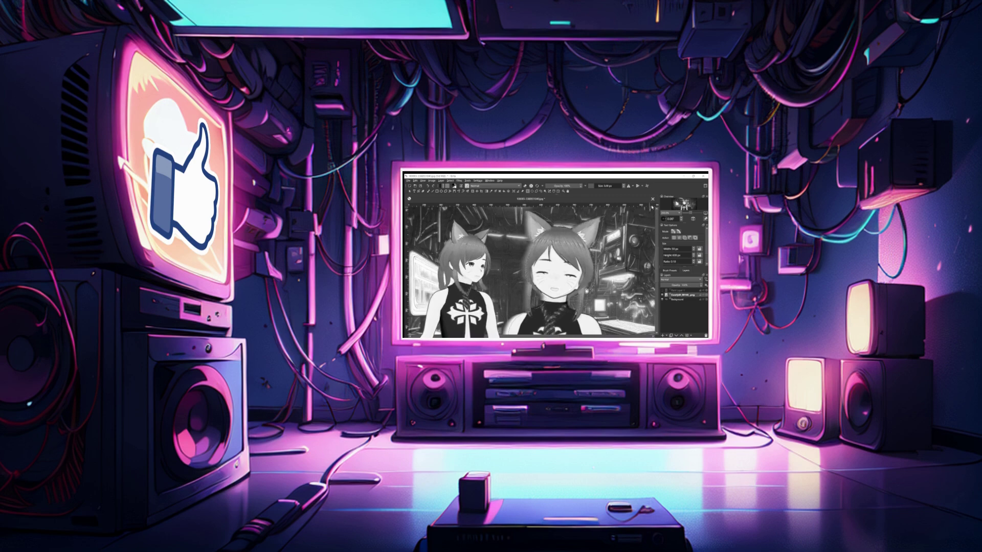
Close the current image and discard its unsaved changes.
left_click(652, 198)
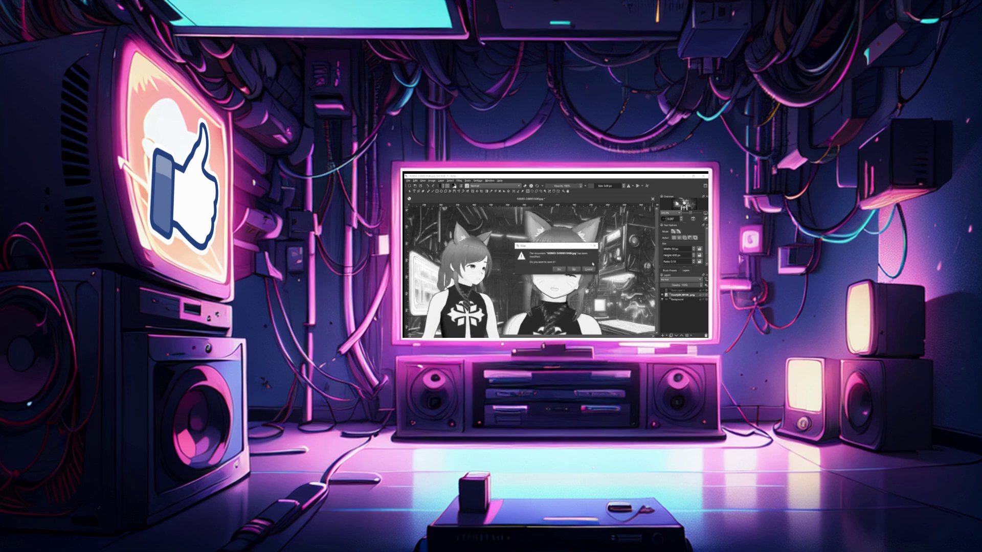
left_click(574, 268)
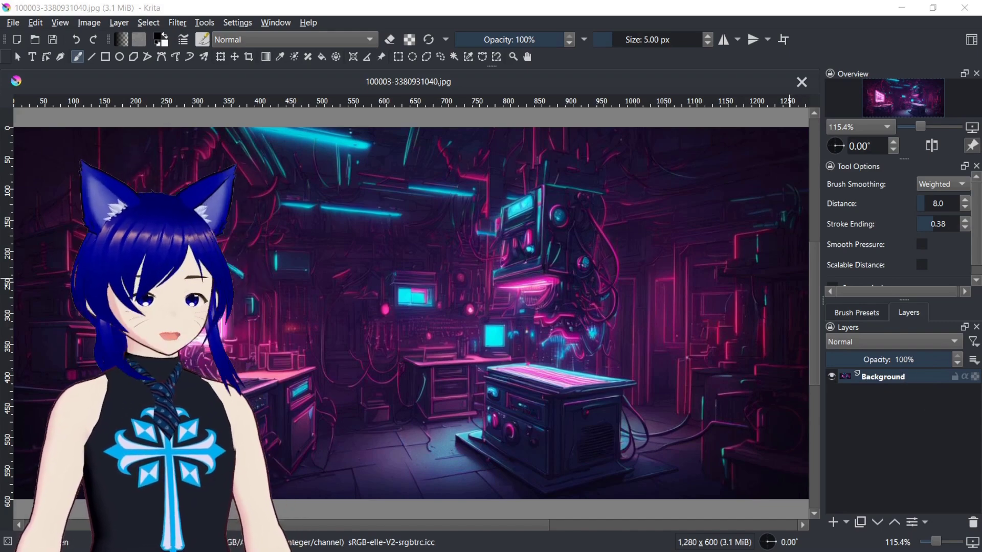
Drop ComfyUI_00145_.png onto the canvas as a new layer.
left_click_drag(981, 255, 439, 279)
left_click(446, 274)
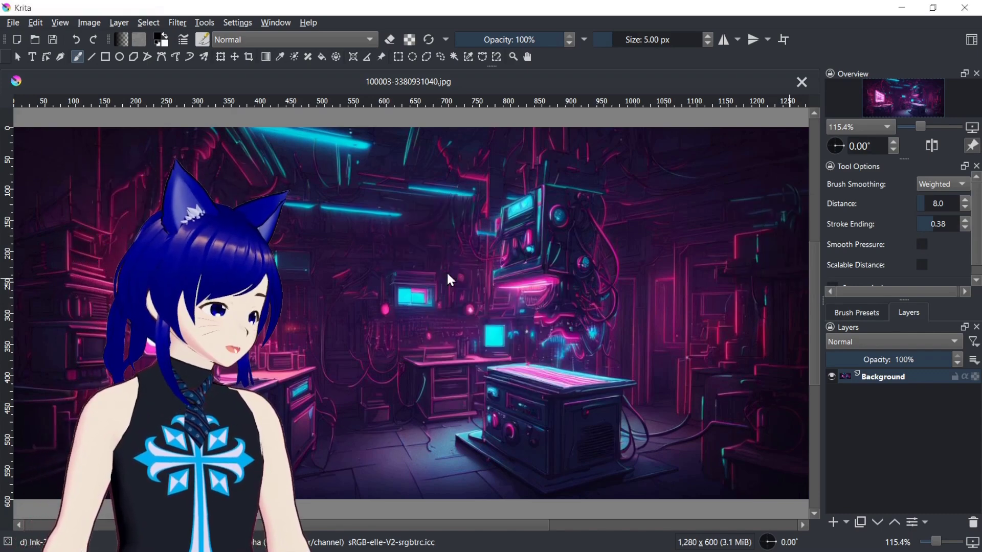
scroll(447, 271, "down", 7)
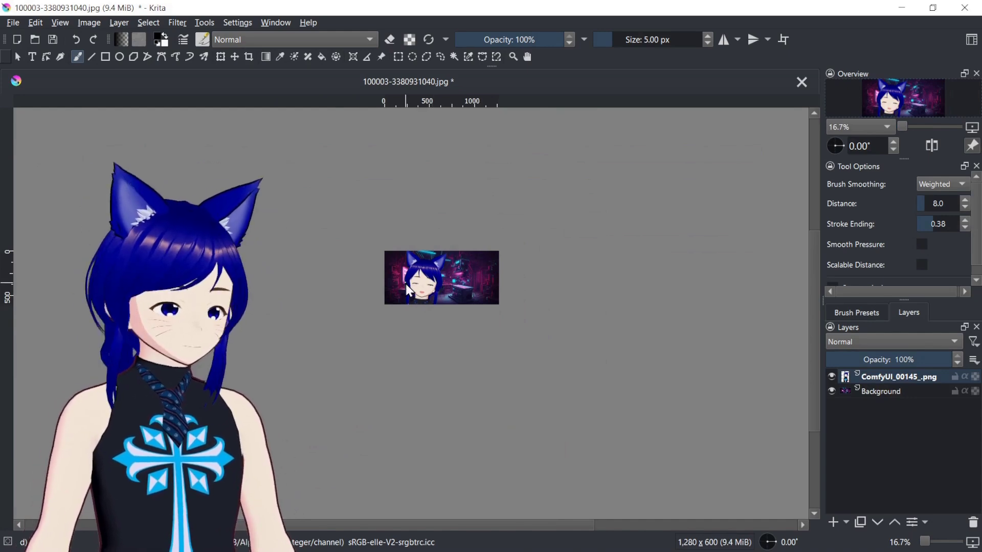
Scale the cat-eared character down proportionally and shift her slightly right of centre.
key("ctrl")
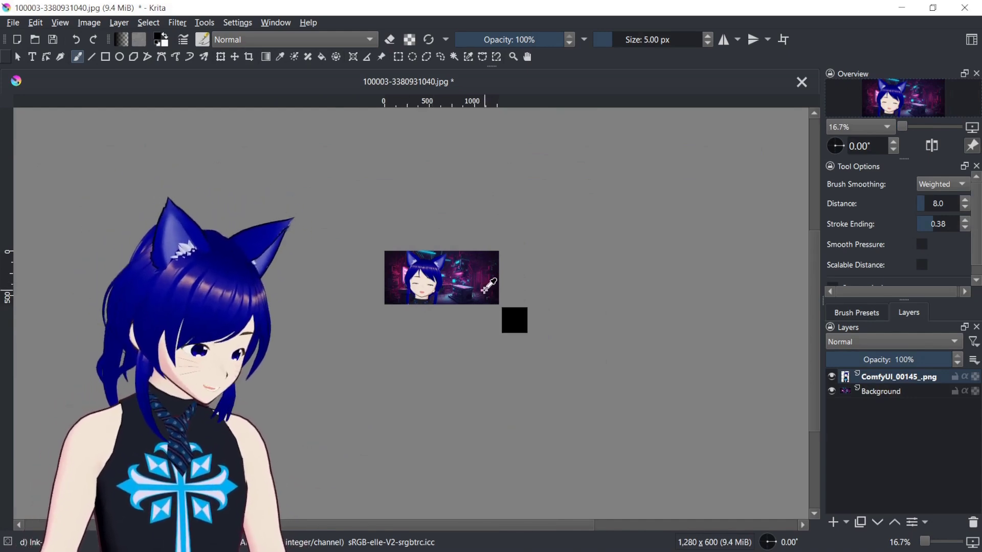
key("ctrl+t")
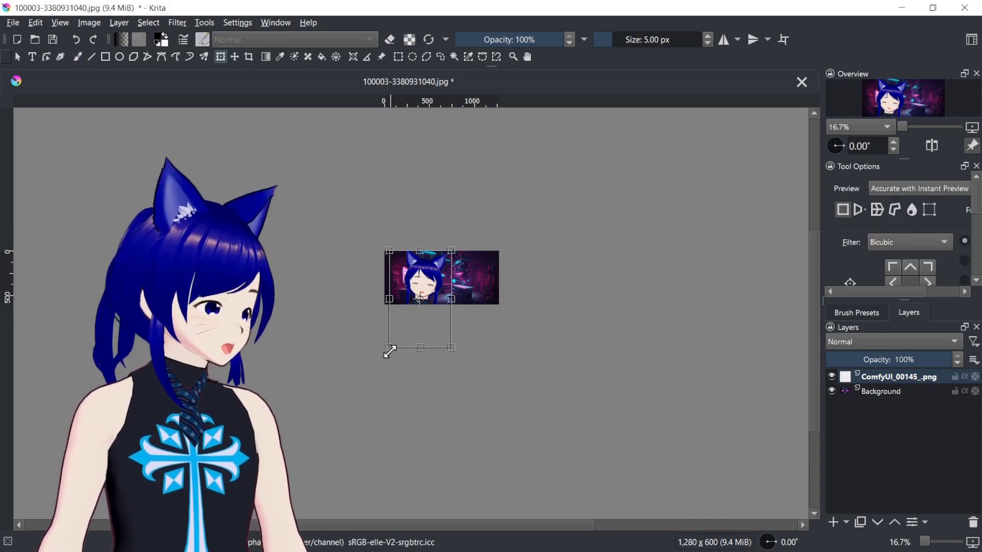
left_click_drag(390, 350, 413, 305)
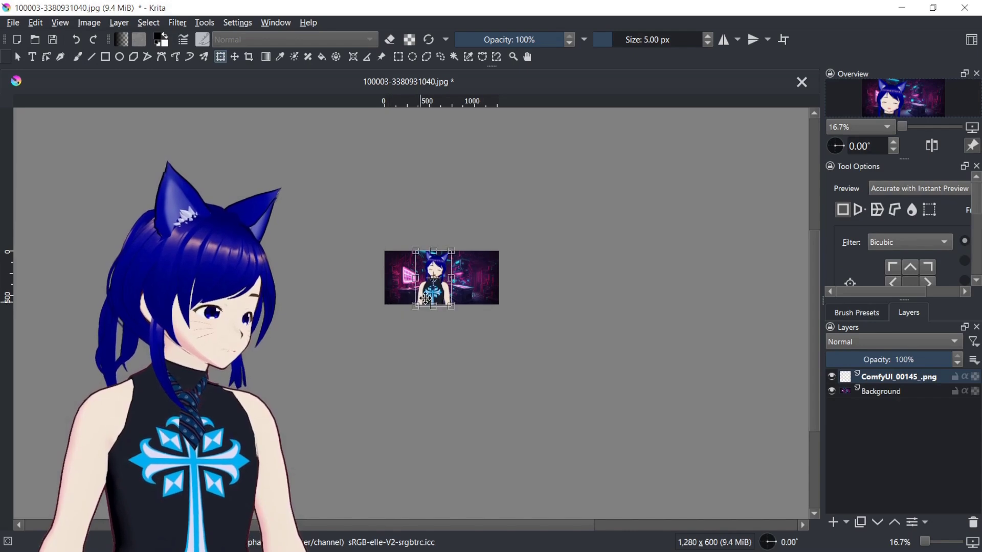
scroll(444, 307, "up", 5)
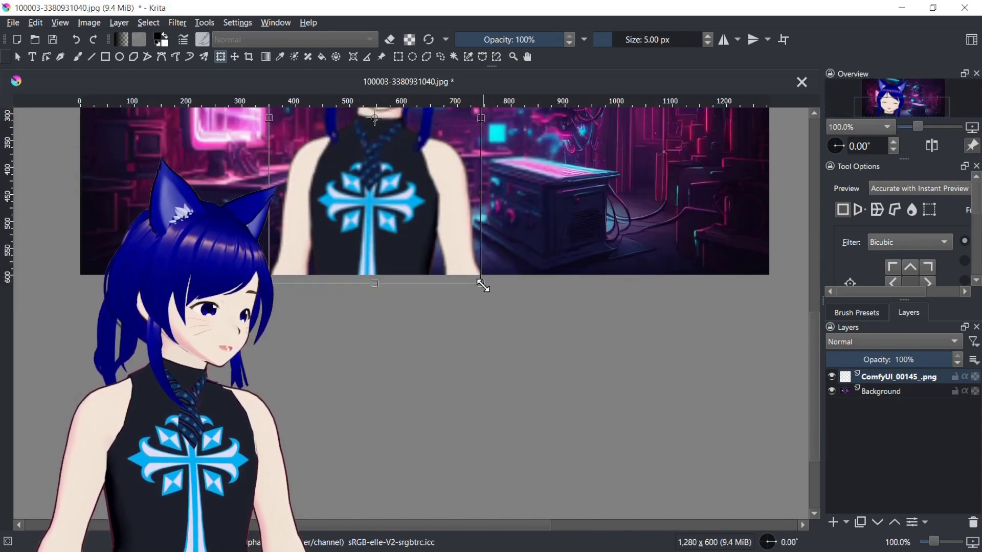
left_click_drag(479, 281, 475, 274)
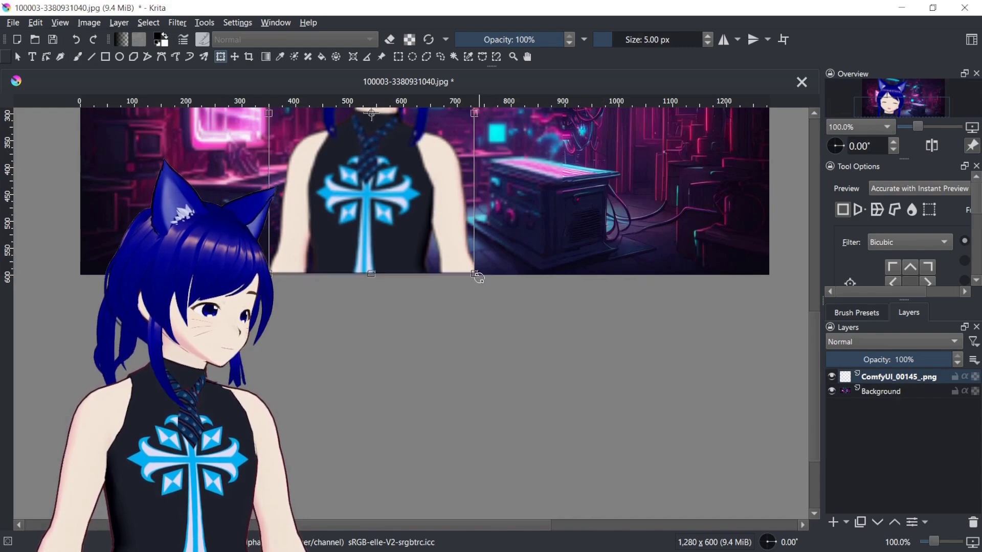
scroll(478, 276, "down", 1)
scroll(478, 276, "up", 1)
scroll(478, 276, "down", 1)
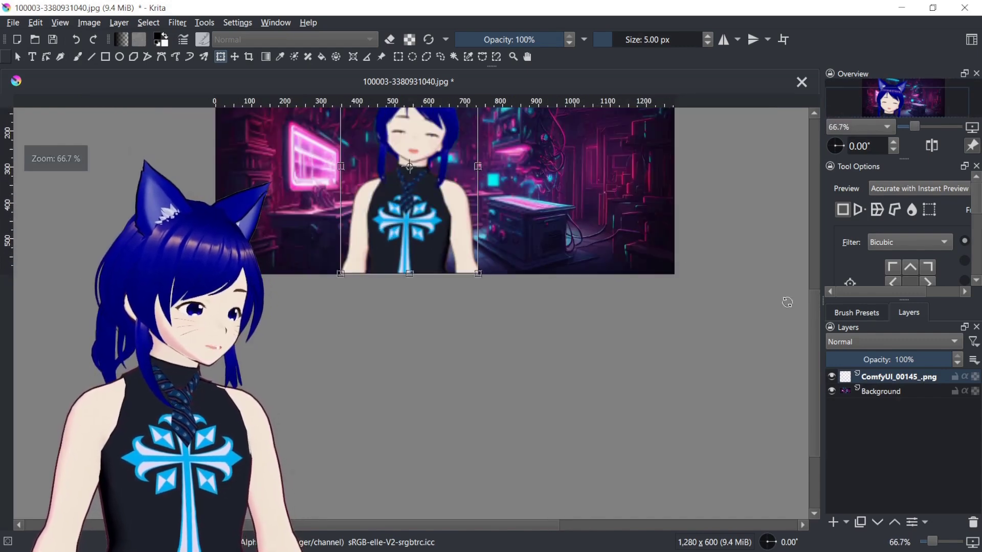
scroll(811, 287, "up", 3)
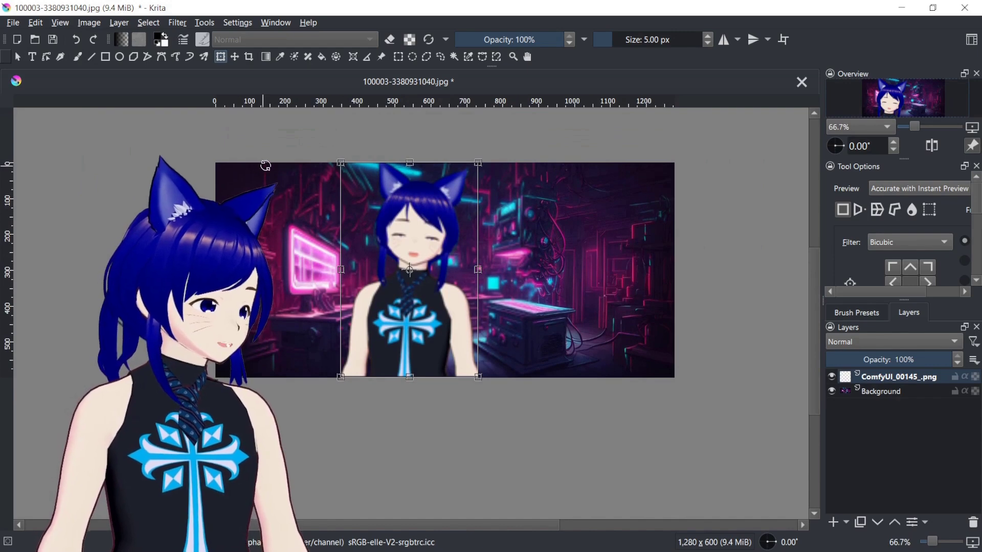
left_click_drag(341, 163, 352, 180)
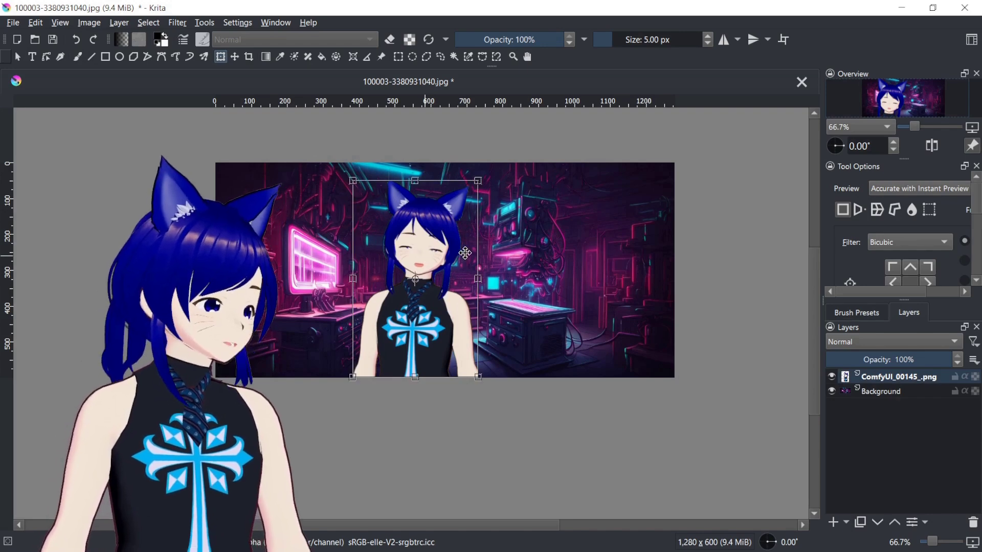
left_click_drag(449, 250, 474, 251)
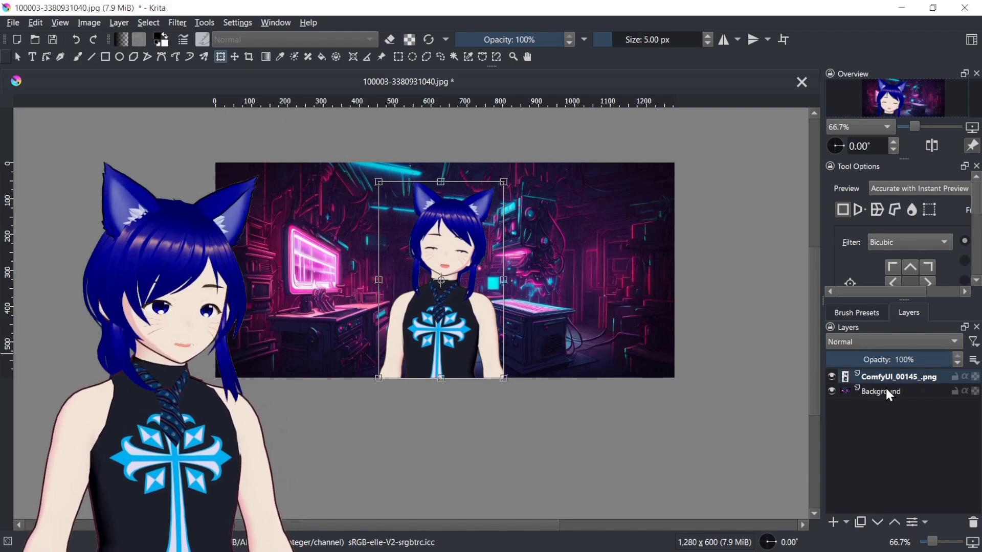
mouse_move(886, 390)
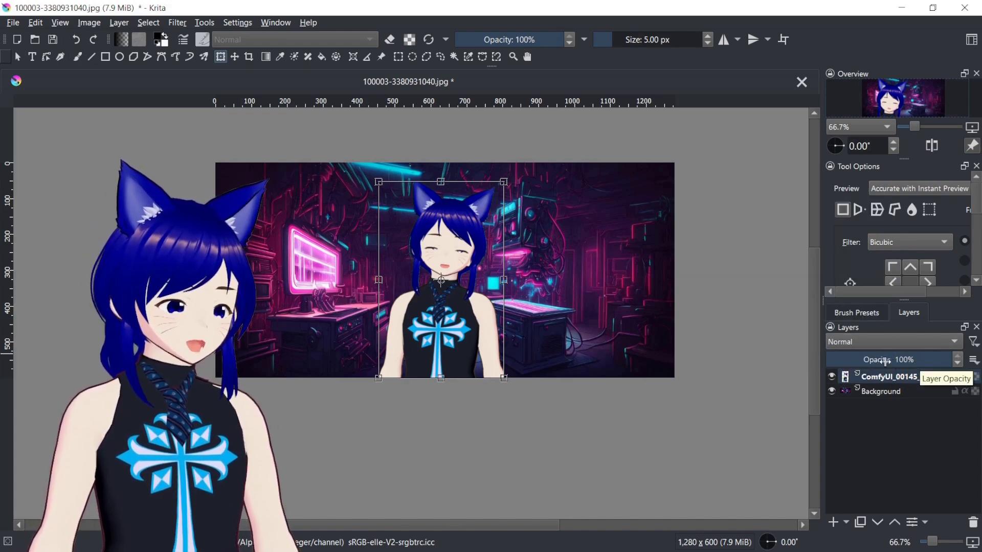
left_click_drag(945, 359, 858, 360)
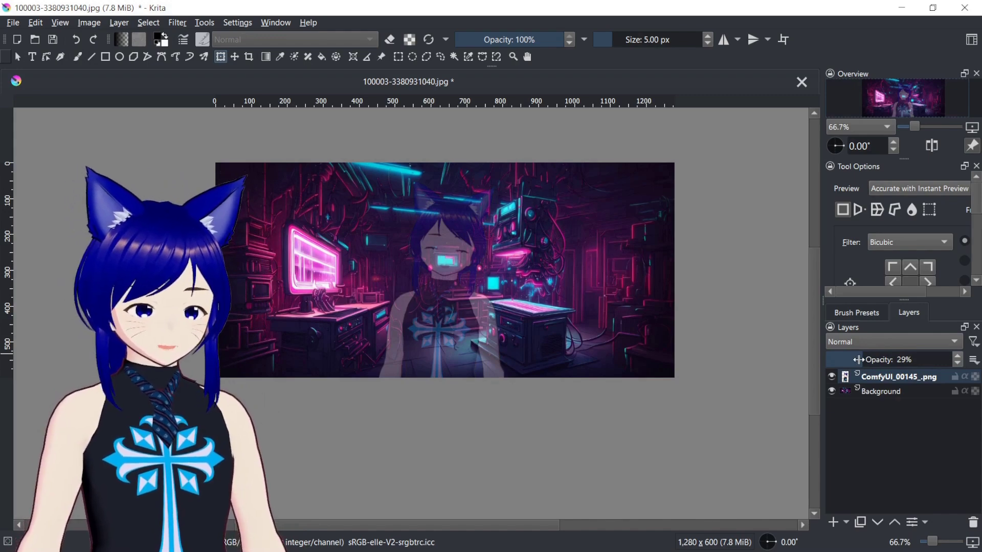
left_click_drag(859, 359, 901, 360)
left_click(923, 391)
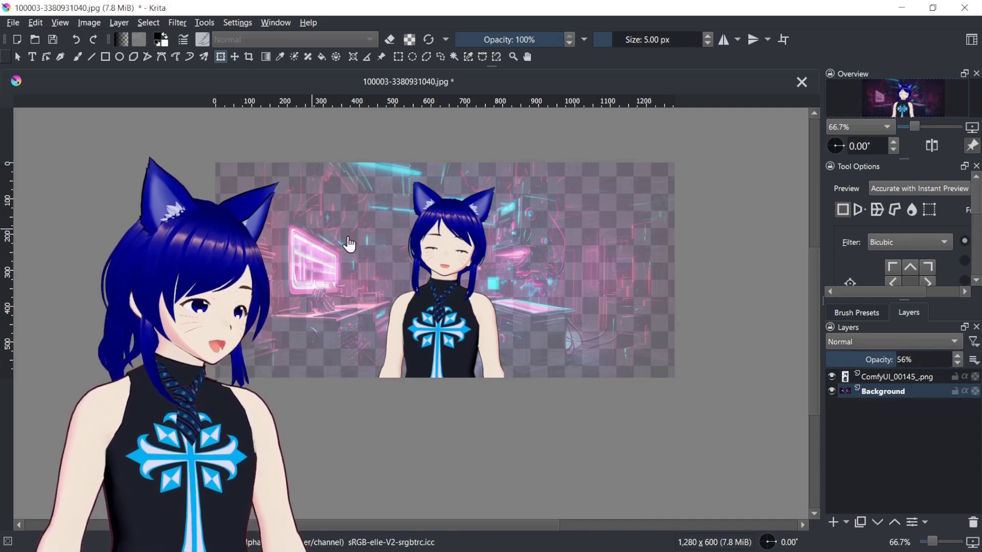
left_click_drag(896, 362, 965, 361)
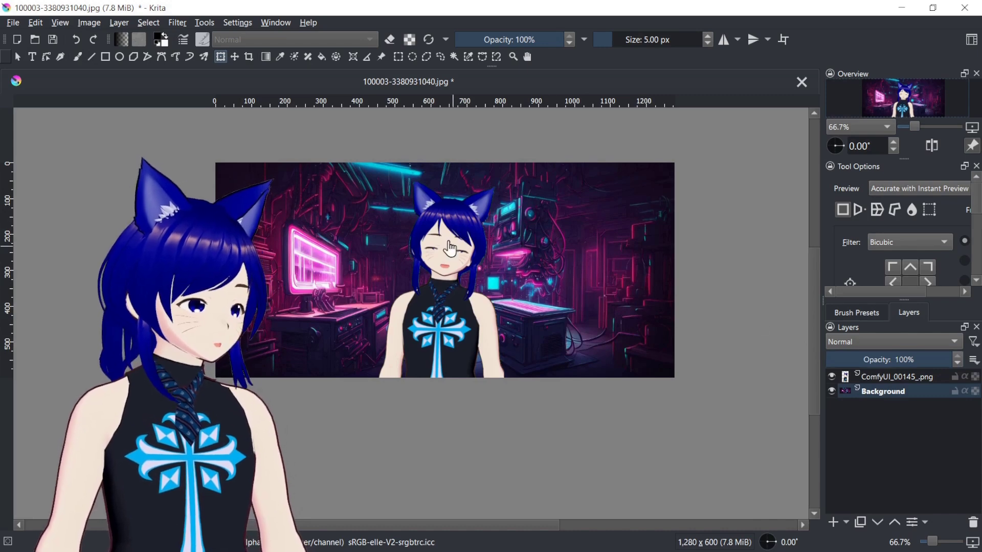
Add an empty Paint Layer 1 above the character, then reselect the ComfyUI_00145_.png layer.
left_click(872, 381)
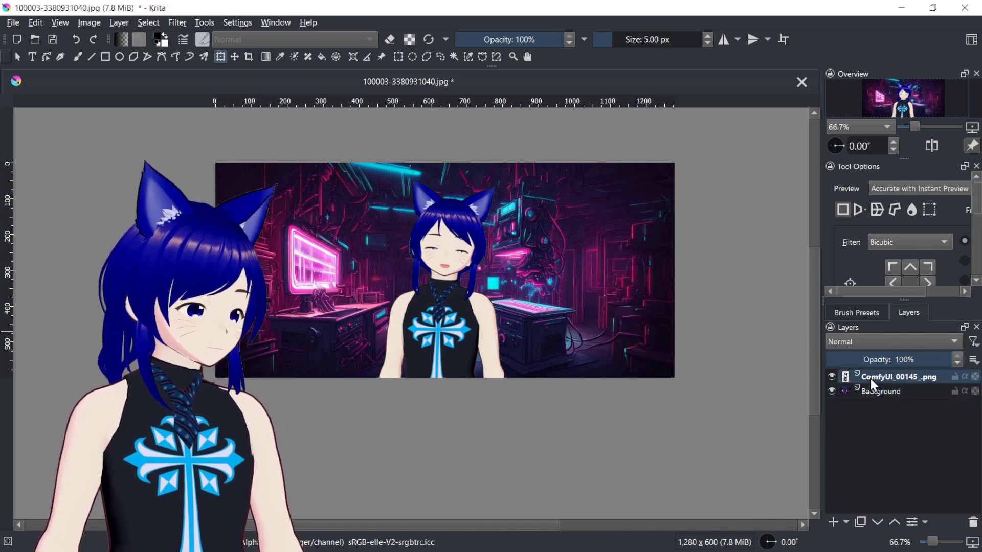
left_click(834, 520)
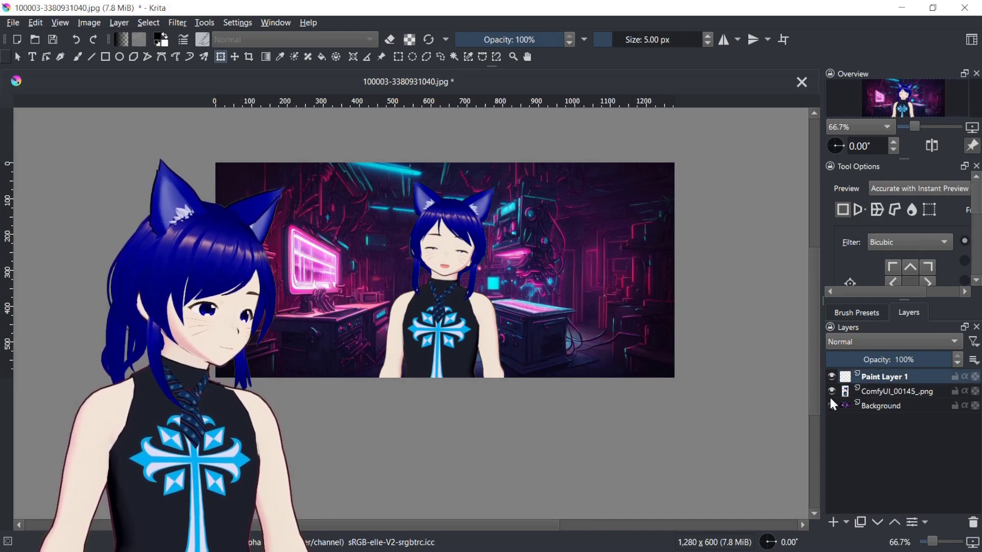
left_click(871, 392)
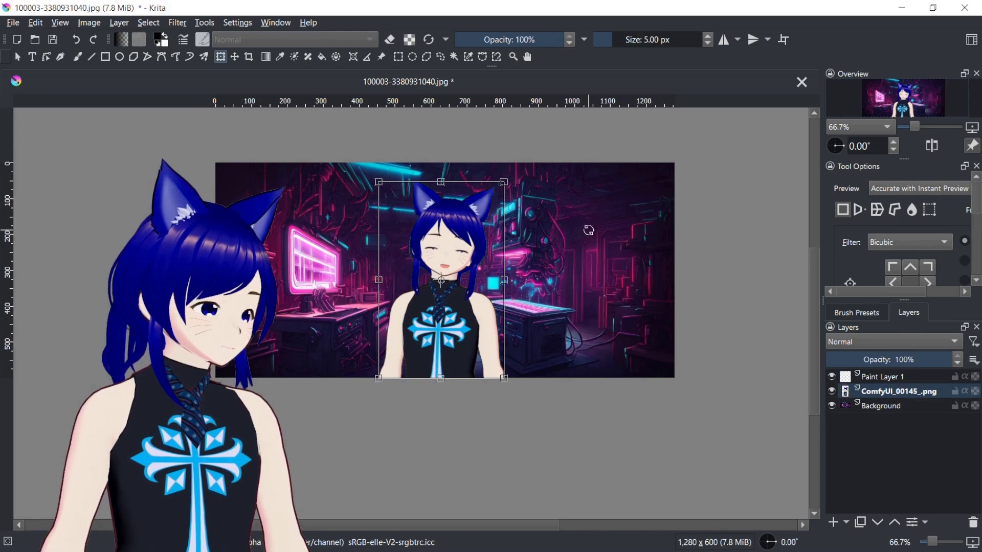
Magic-wand select the backdrop around the character and hide the Background layer.
left_click(454, 57)
left_click(555, 219)
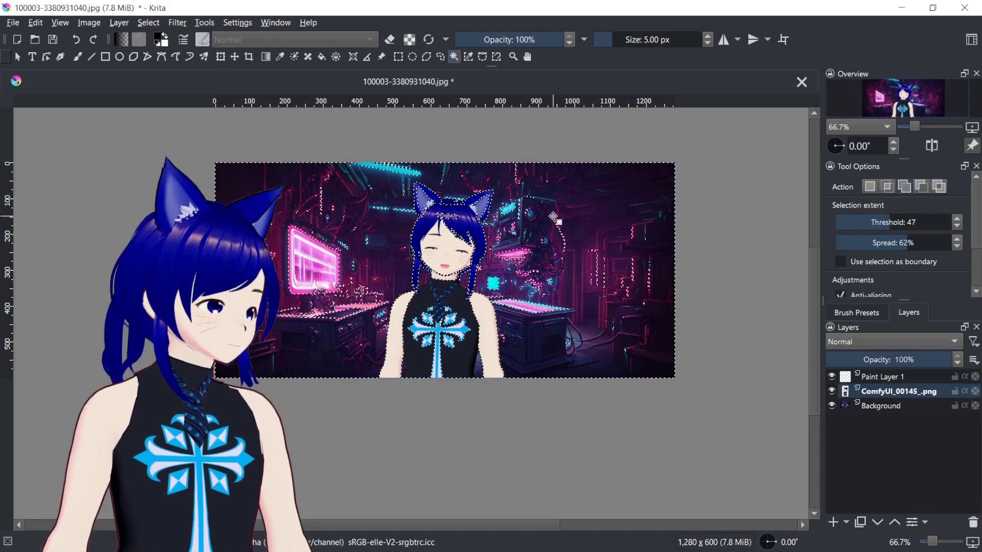
left_click(831, 405)
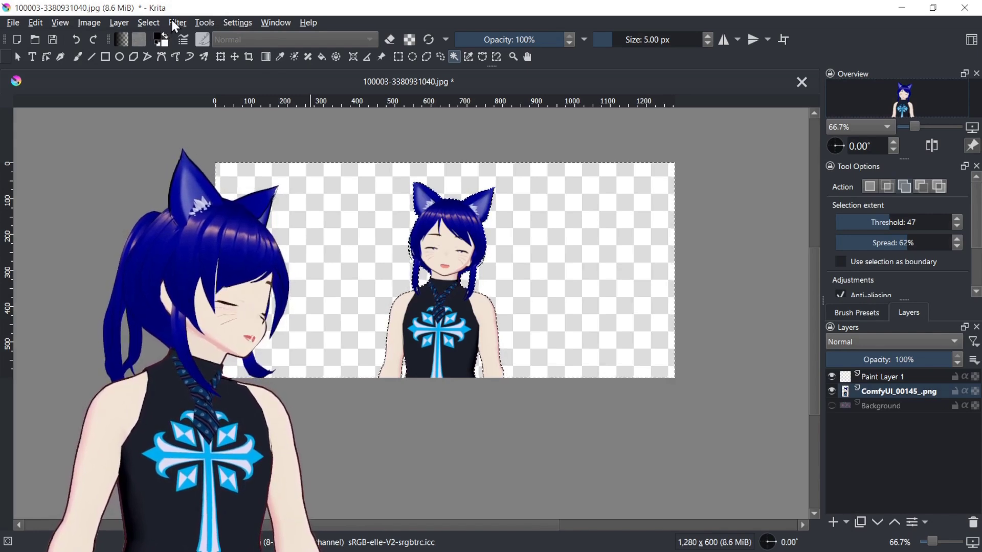
Invert the selection to just the character and show the Background layer again.
left_click(147, 22)
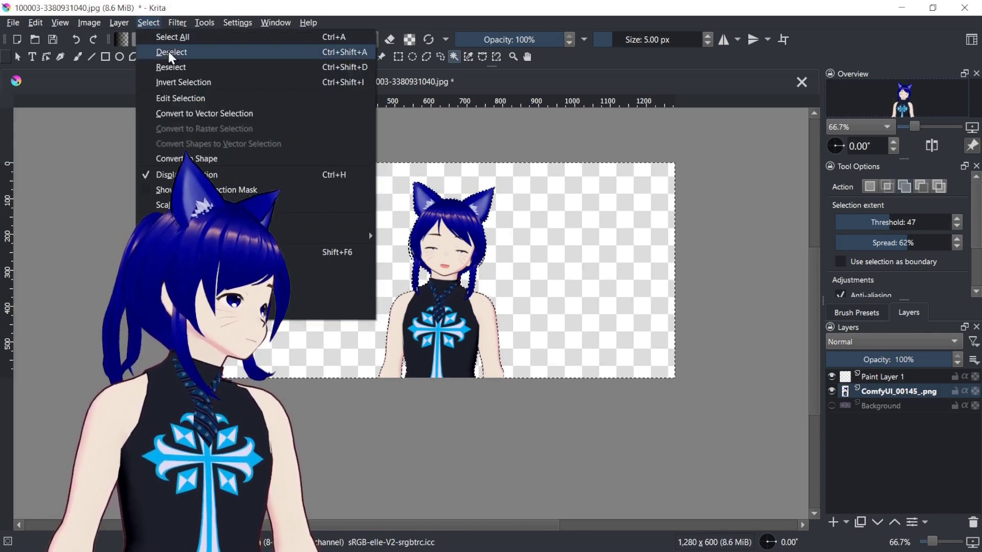
left_click(179, 82)
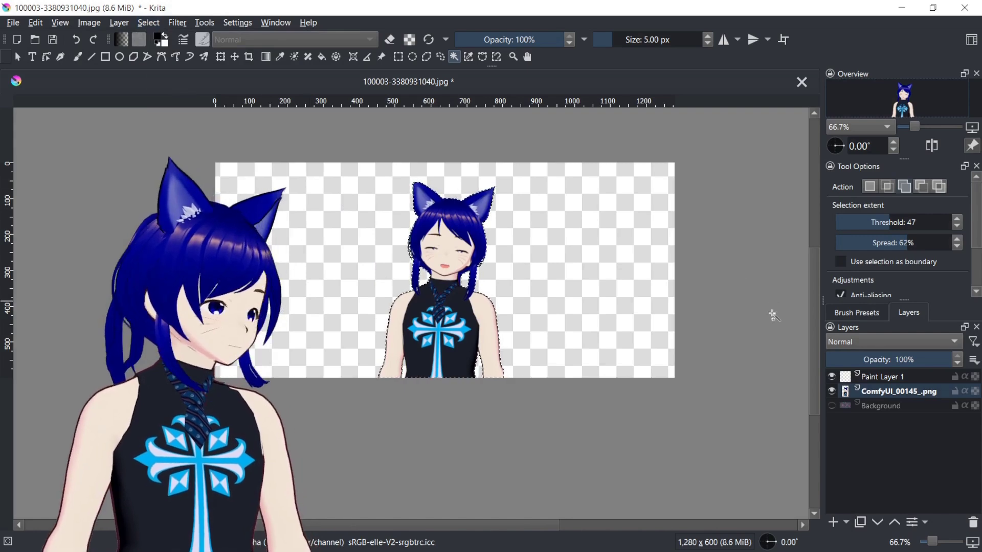
left_click(831, 406)
scroll(739, 306, "up", 5)
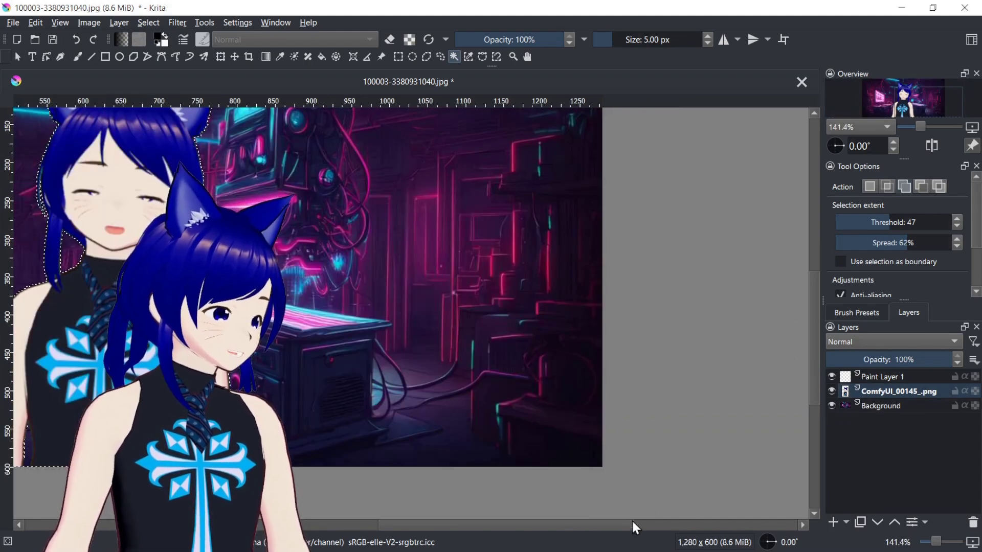
left_click_drag(610, 522, 508, 523)
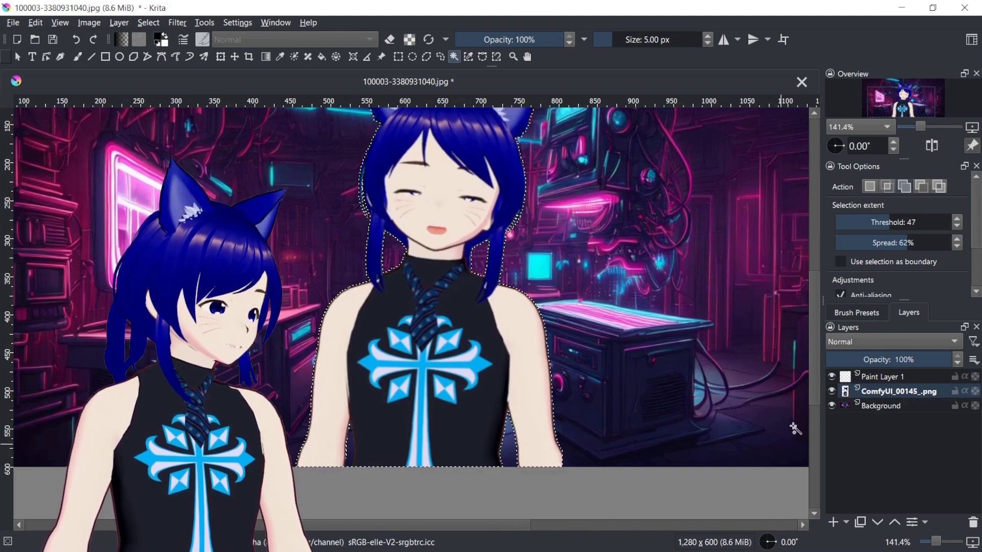
left_click_drag(819, 361, 806, 335)
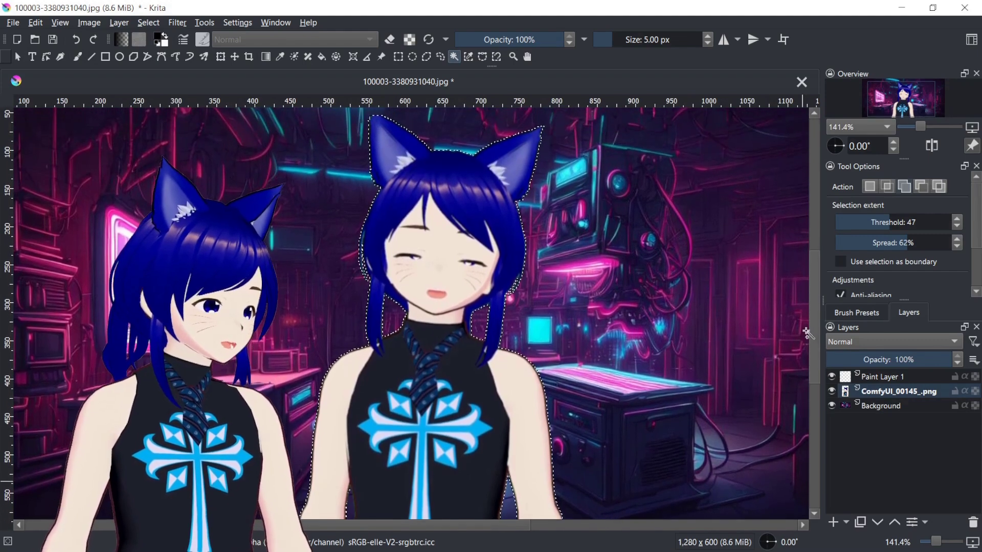
Make Paint Layer 1 active and start transforming the selected area.
left_click(892, 376)
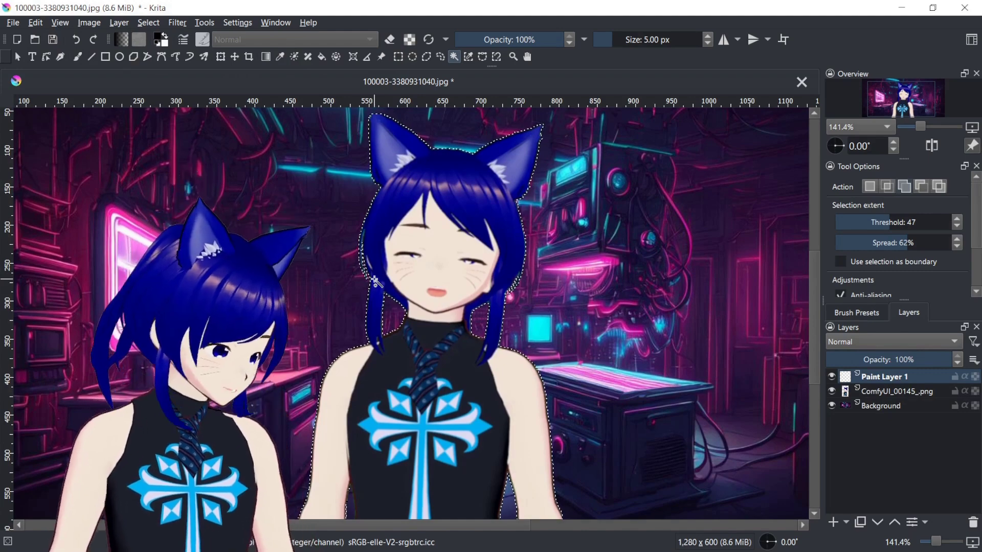
key("ctrl+t")
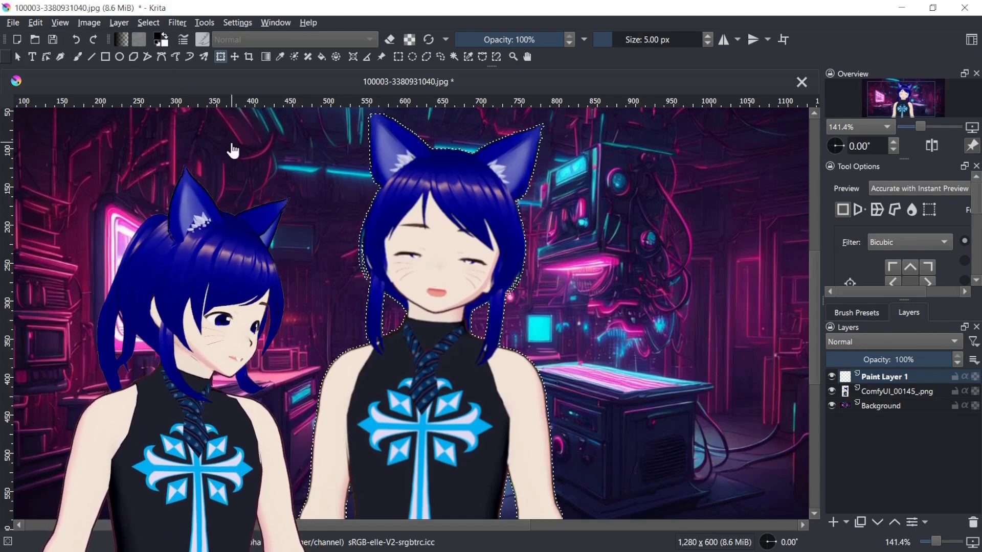
key("f")
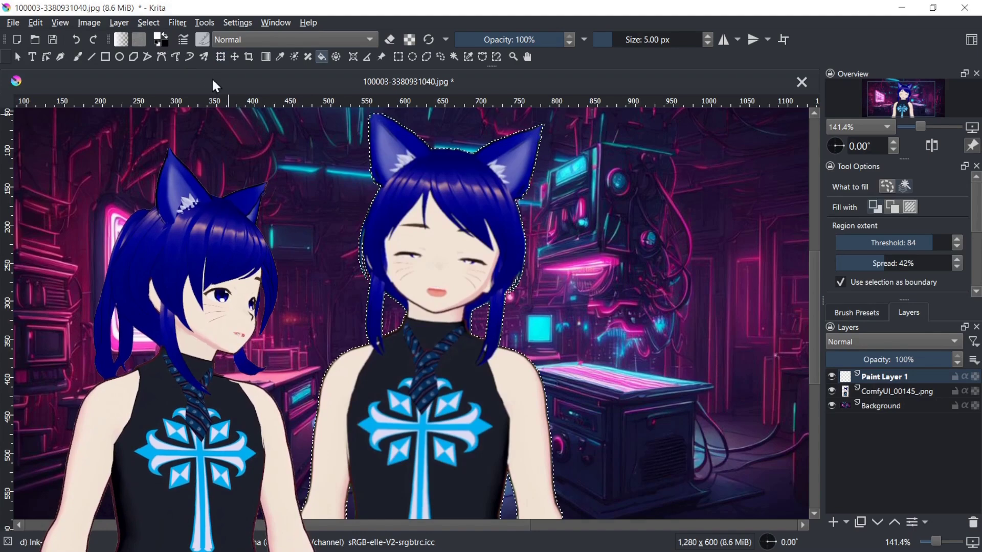
Fill the right girl's outline with black on Paint Layer 1 and narrow the silhouette from the left.
left_click(166, 36)
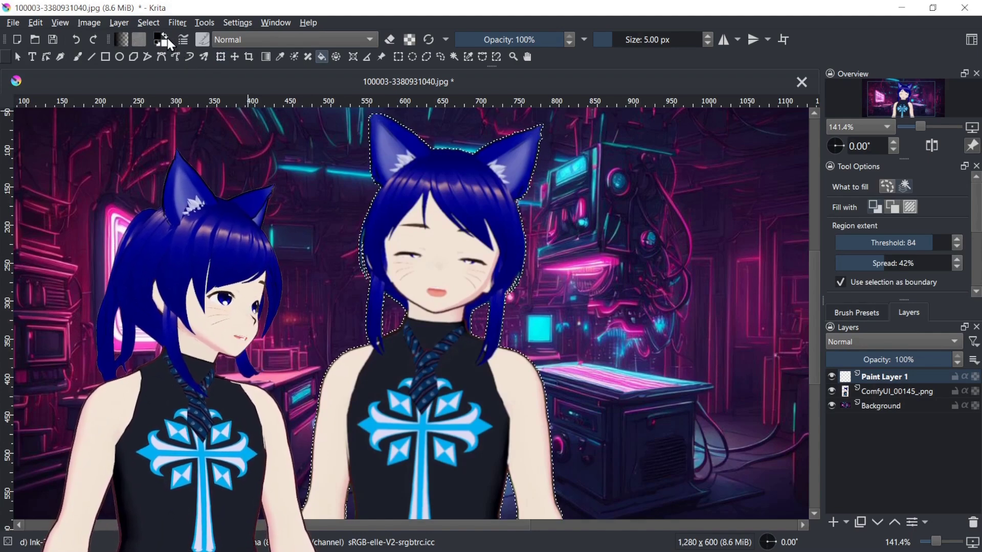
left_click(379, 205)
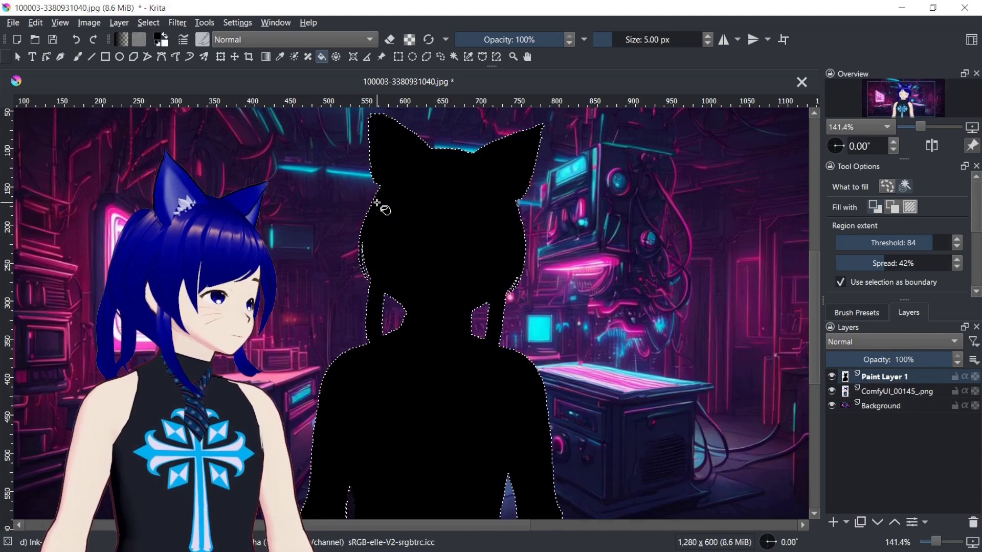
key("ctrl+shift+a")
key("t")
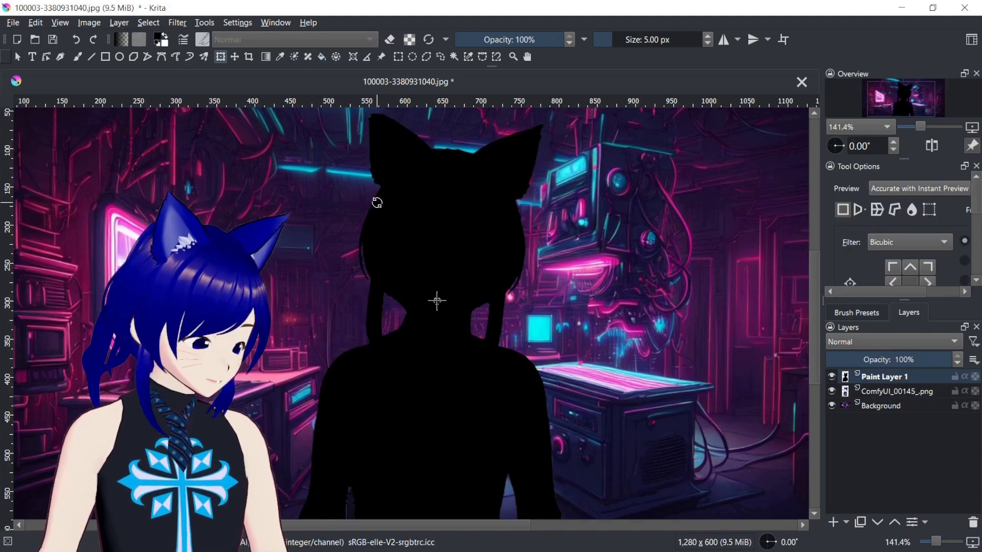
key("1")
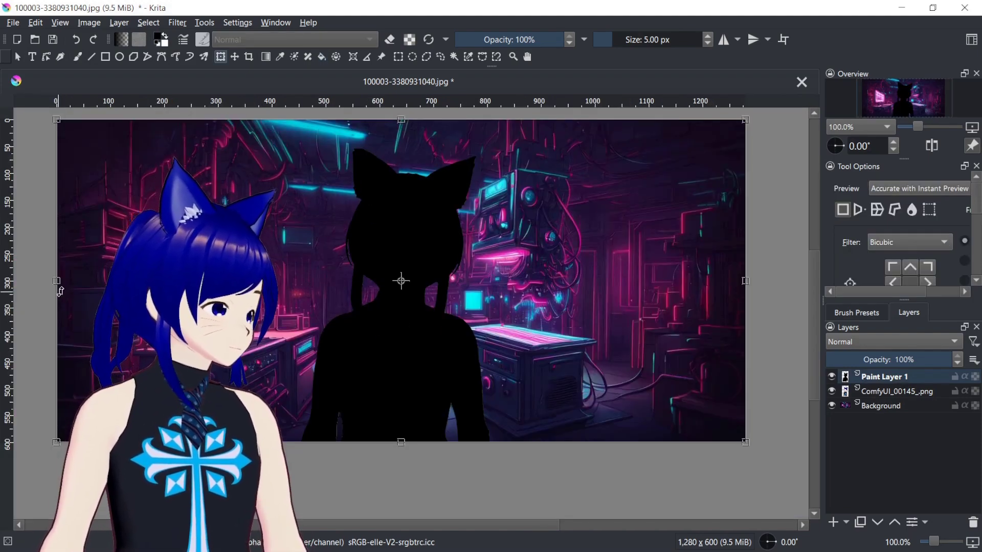
mouse_move(55, 281)
left_mouse_down()
mouse_move(67, 282)
mouse_move(57, 281)
left_mouse_up()
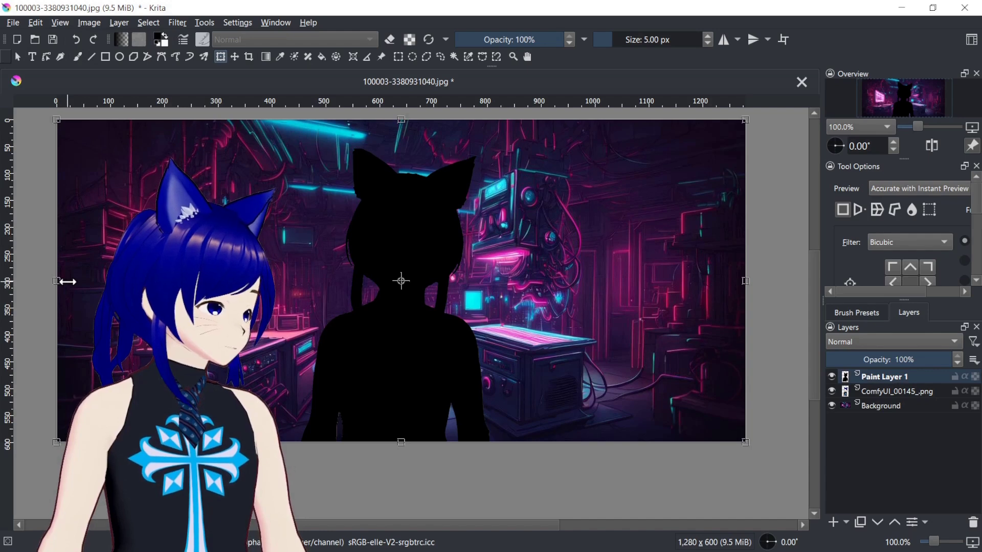
left_click_drag(60, 281, 76, 280)
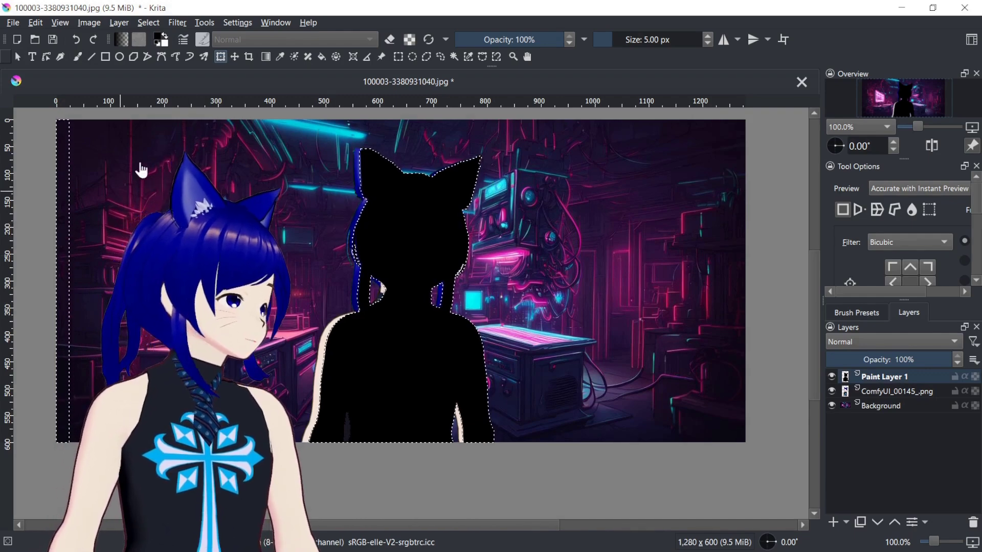
Hide Paint Layer 1 and make ComfyUI_00145_.png the active layer.
left_click(398, 57)
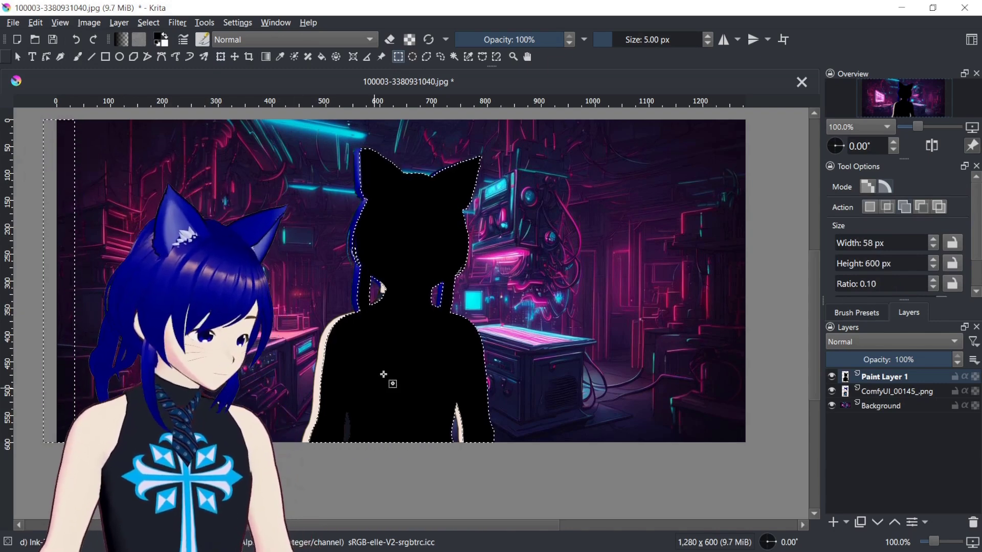
left_click(833, 377)
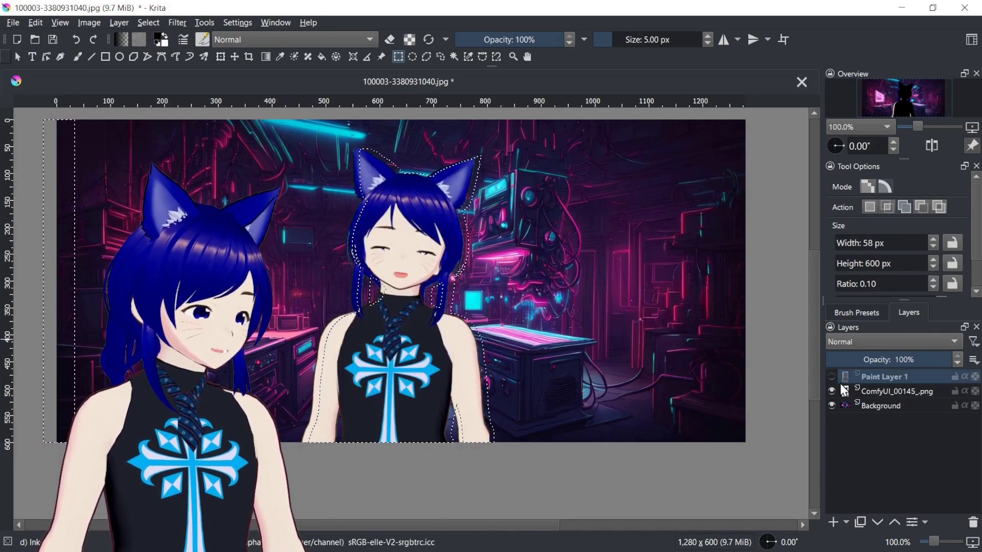
left_click(851, 393)
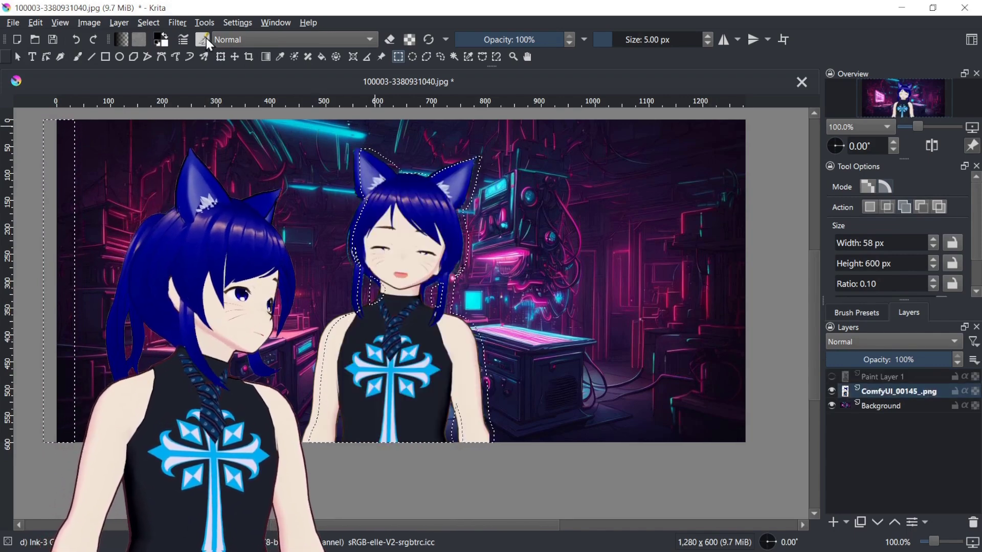
left_click(179, 22)
mouse_move(220, 66)
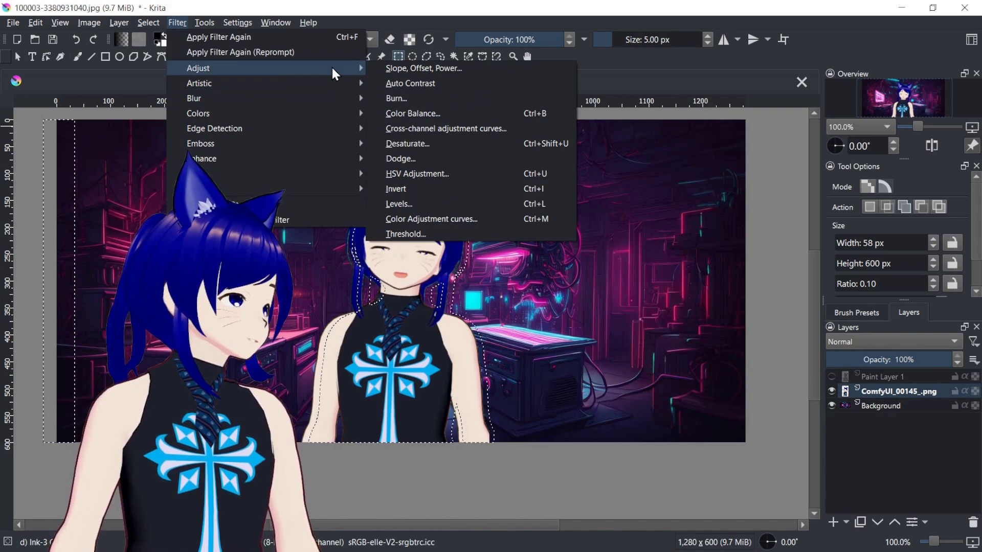
mouse_move(328, 97)
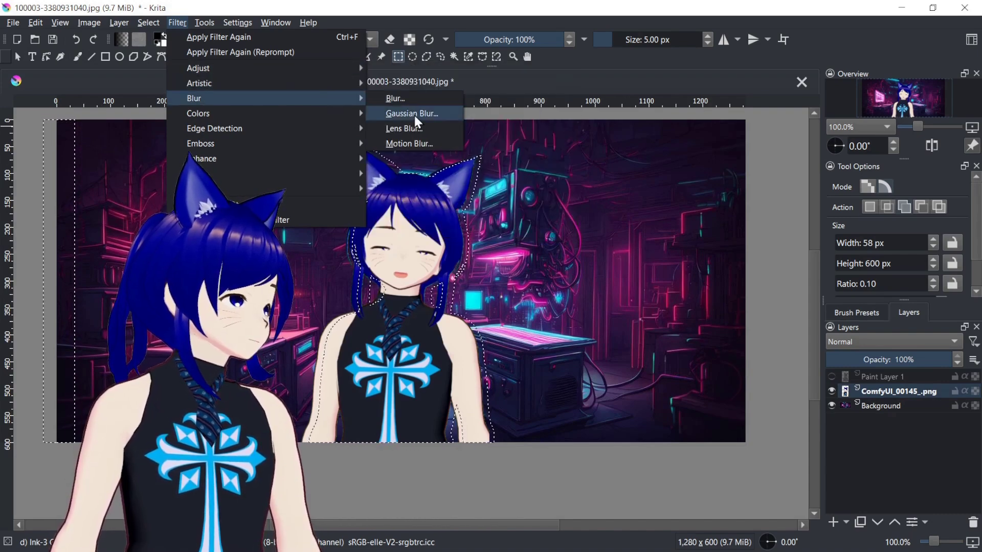
left_click(412, 143)
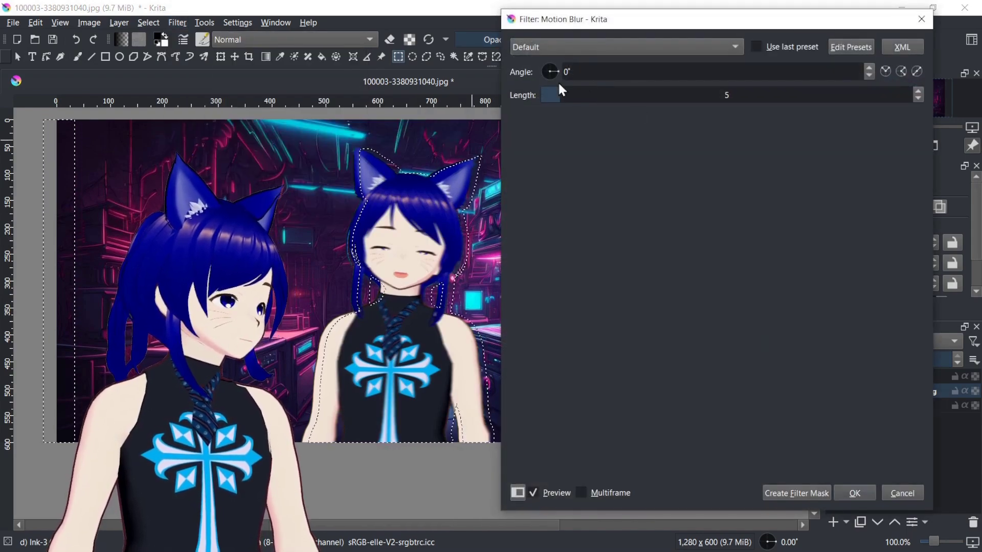
left_click_drag(556, 95, 648, 95)
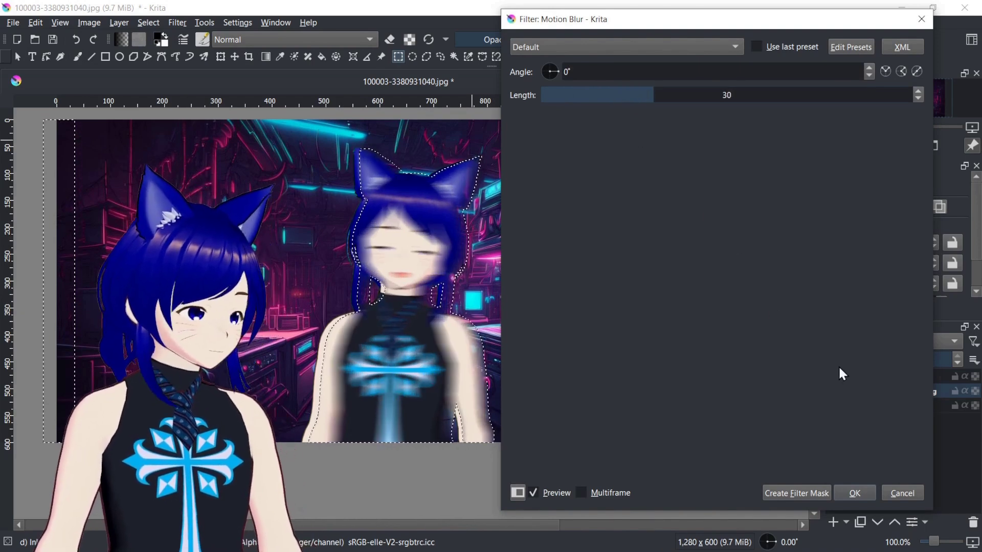
left_click(890, 490)
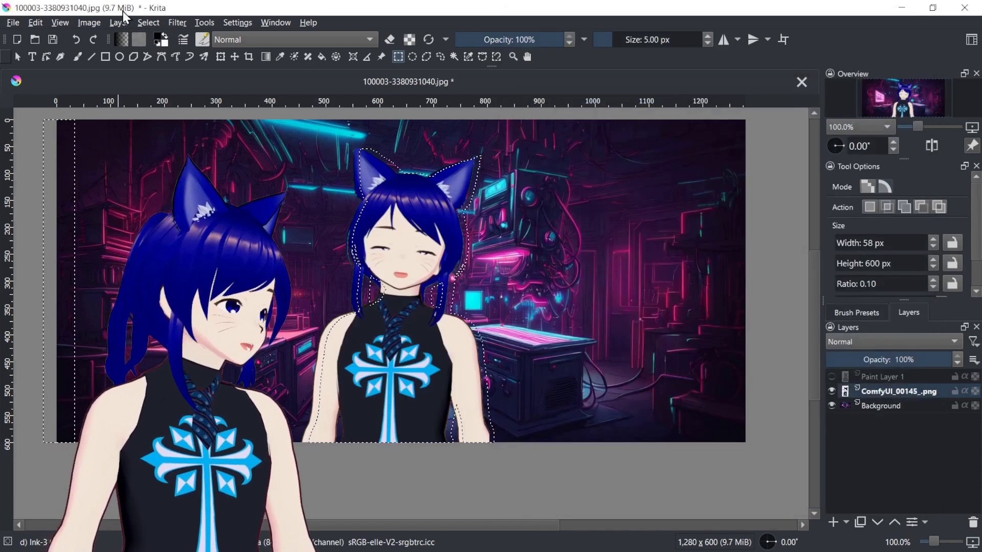
Invert the selection and apply a horizontal Motion Blur of length 15 outside the girl.
left_click(148, 23)
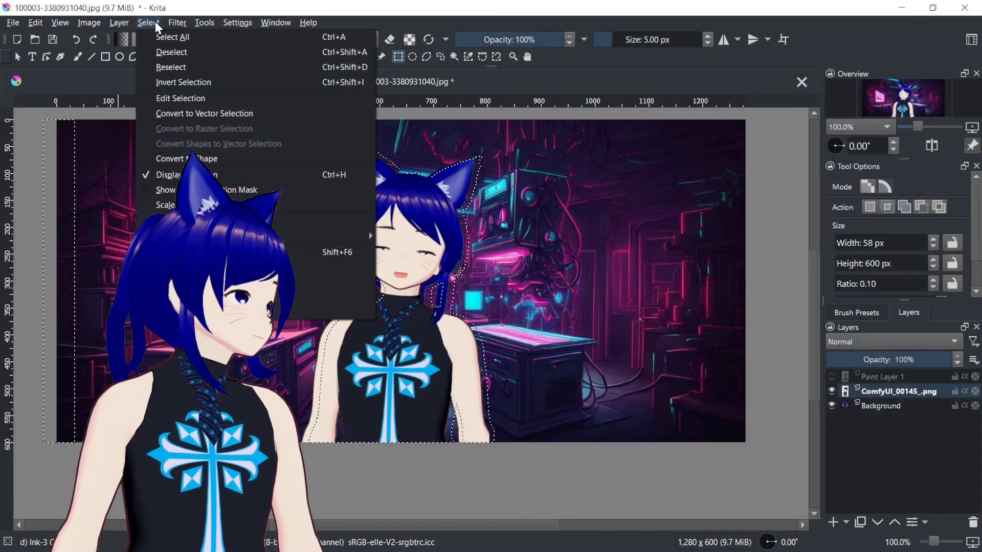
left_click(172, 82)
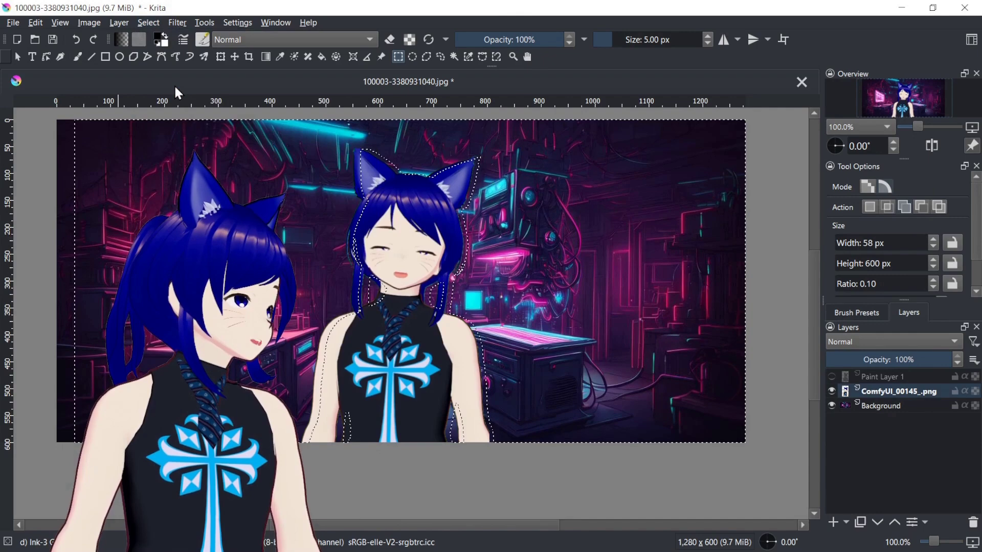
left_click(177, 23)
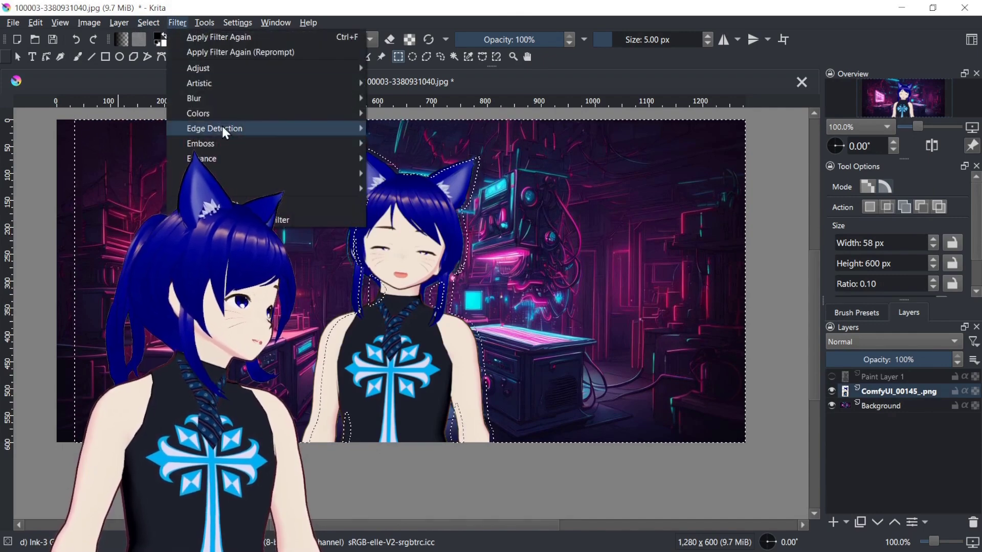
mouse_move(227, 99)
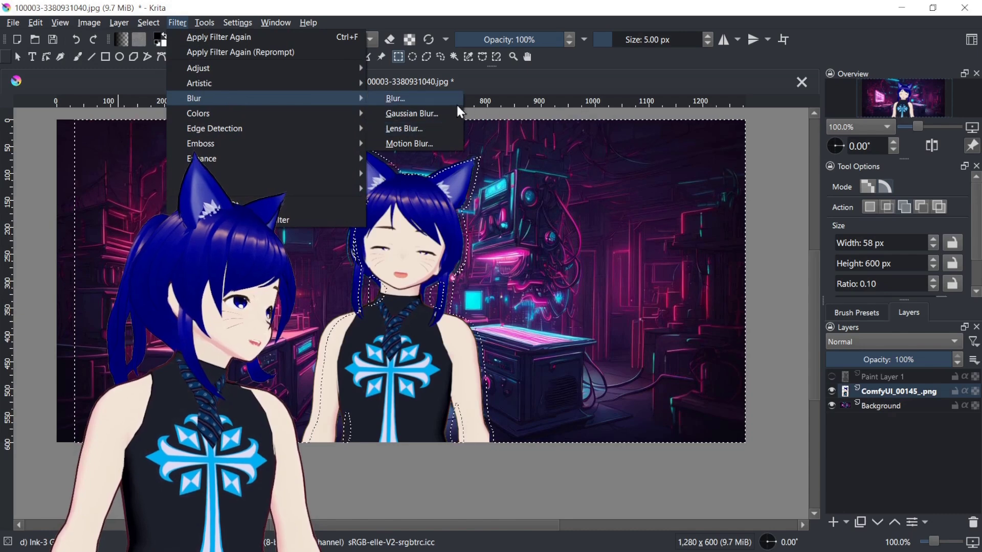
left_click(443, 145)
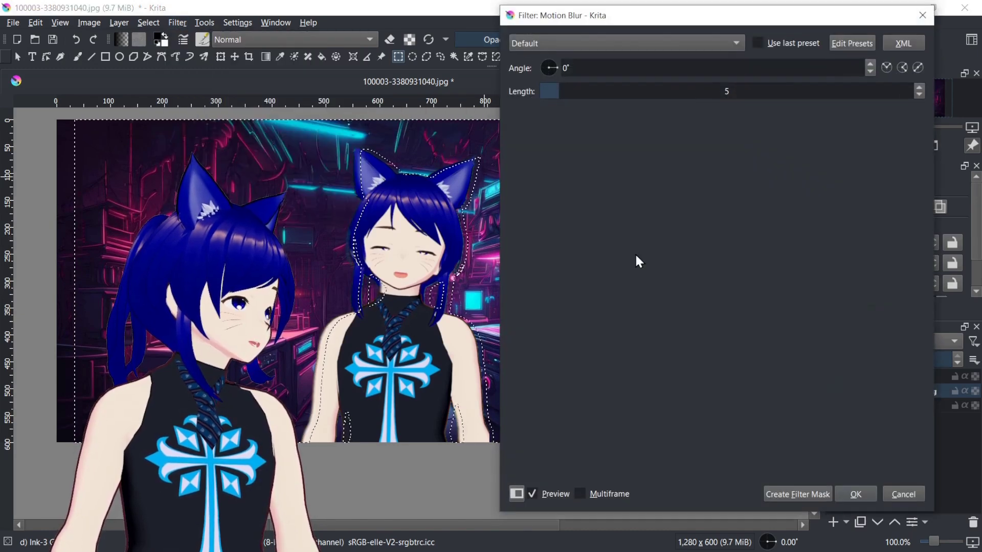
left_click_drag(565, 90, 602, 92)
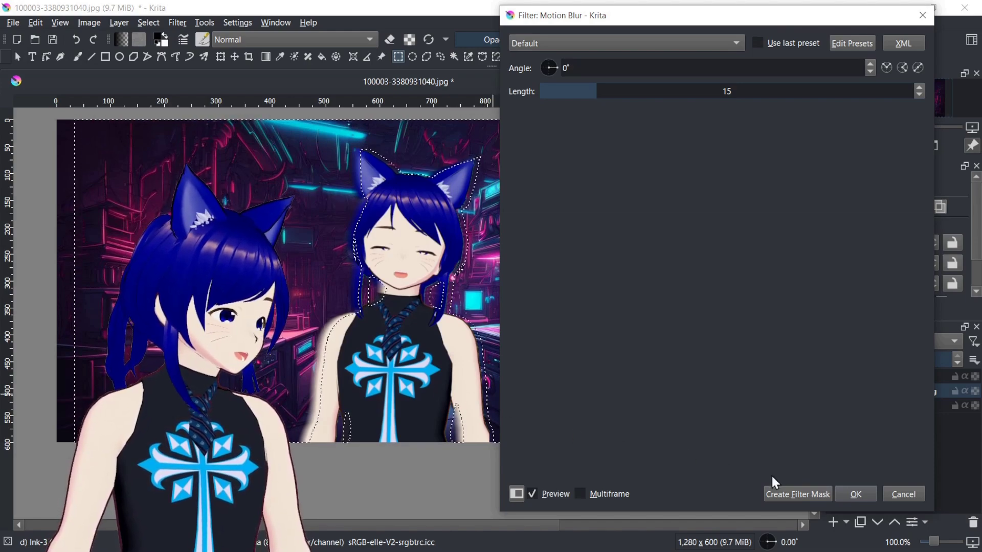
left_click(855, 494)
scroll(716, 432, "up", 2)
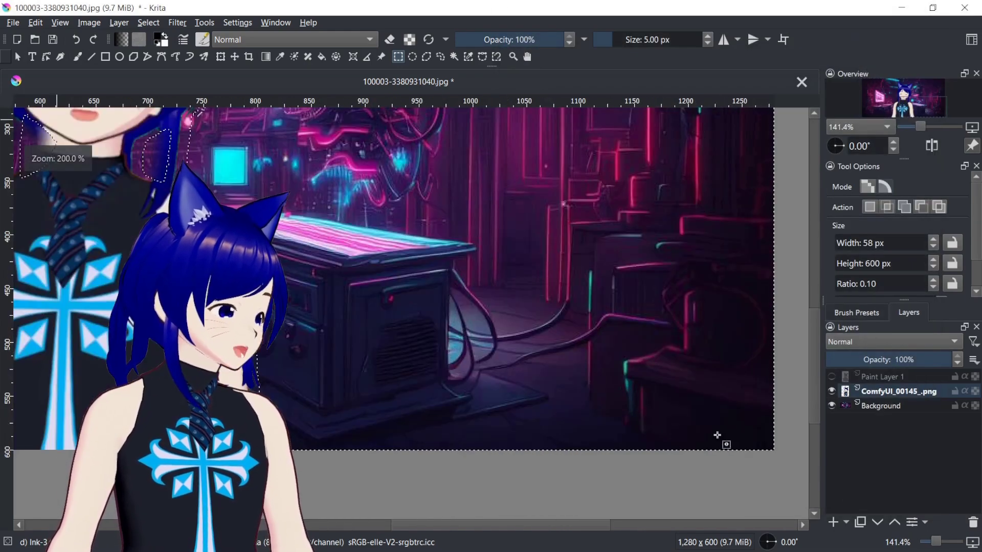
left_click_drag(421, 532, 337, 529)
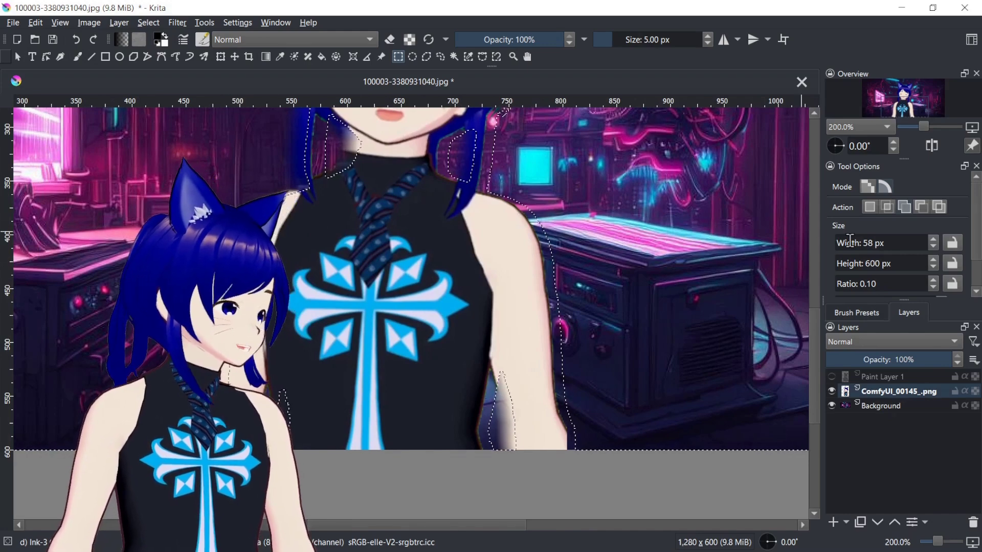
left_click_drag(813, 323, 818, 256)
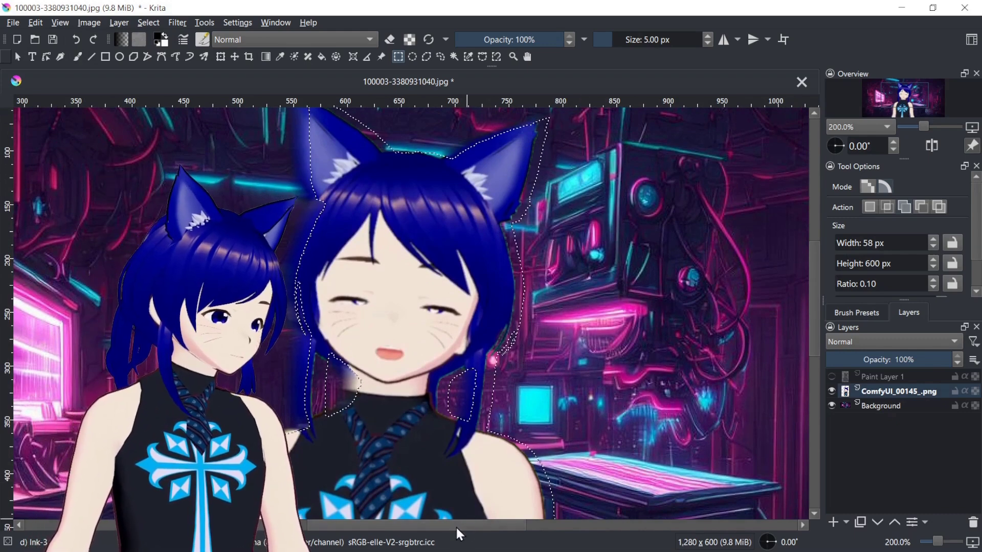
left_click_drag(470, 526, 413, 526)
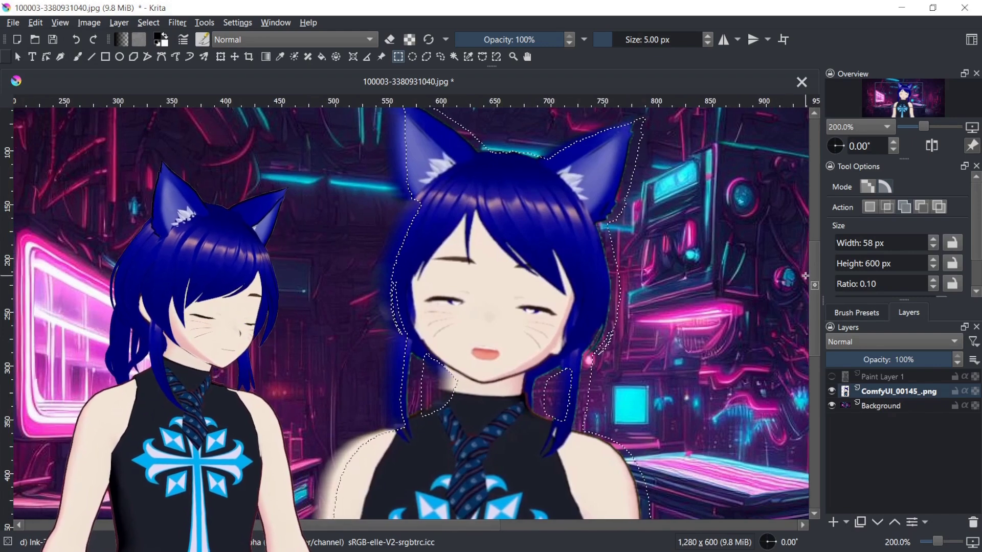
left_click_drag(815, 261, 827, 358)
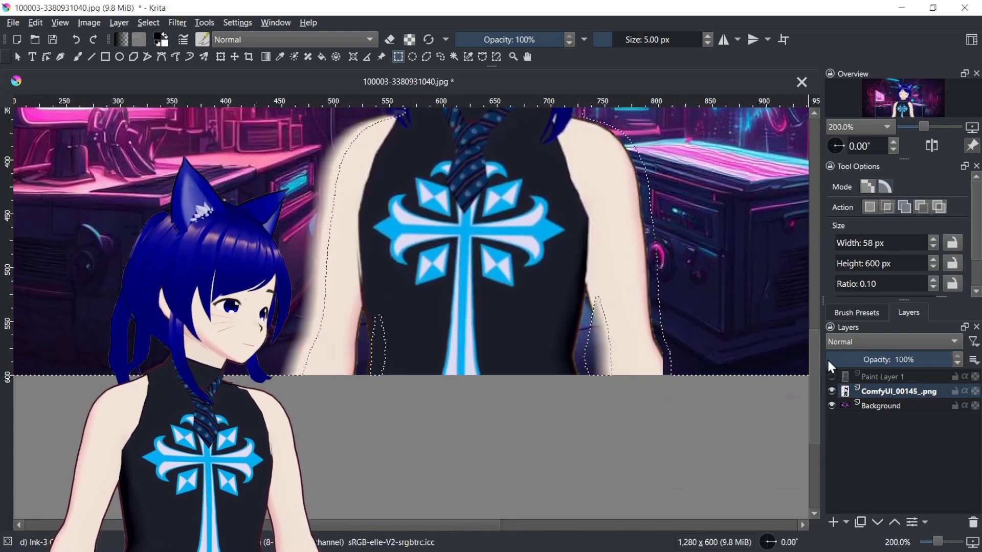
left_click_drag(827, 358, 826, 265)
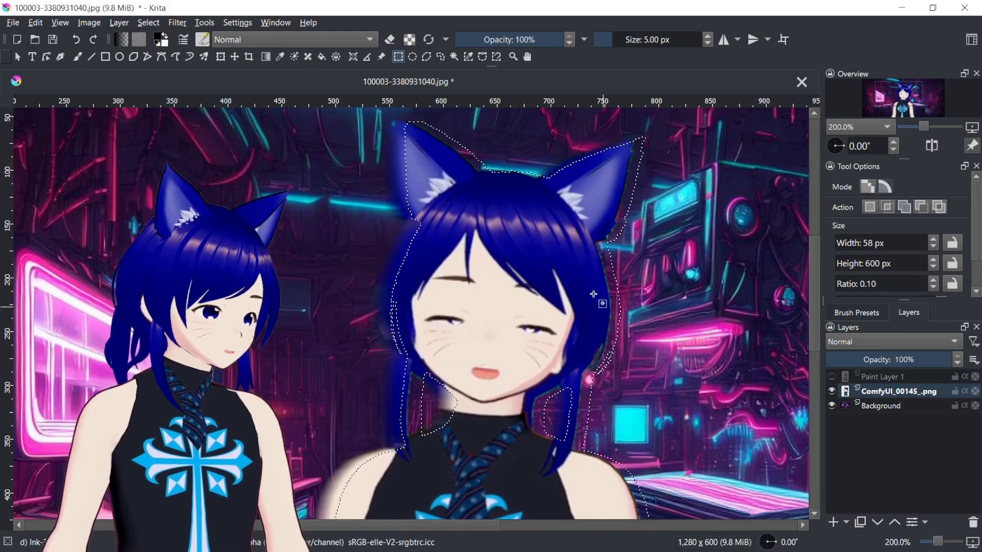
left_click(801, 81)
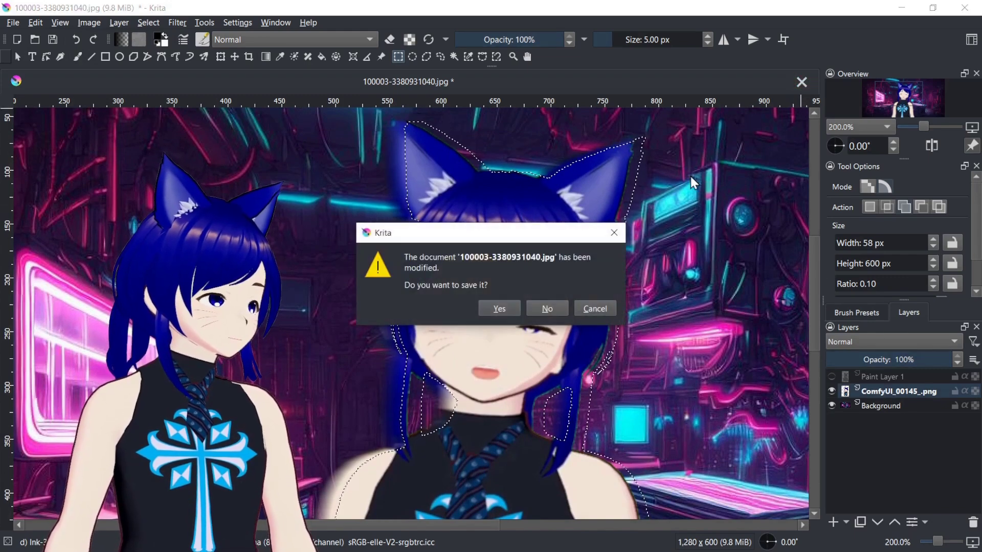
Close the old image without saving and create a new 1920x1080 document.
left_click(557, 308)
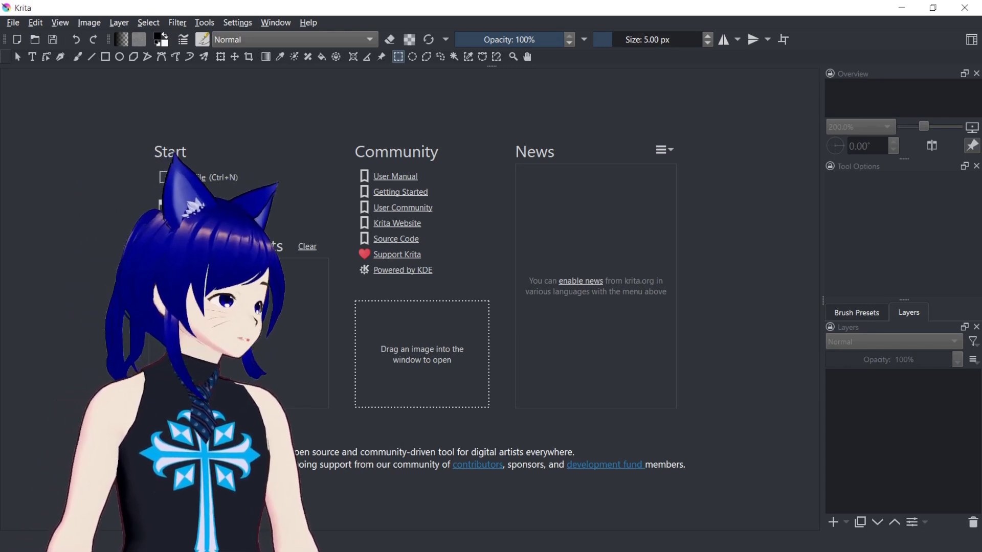
left_click(220, 177)
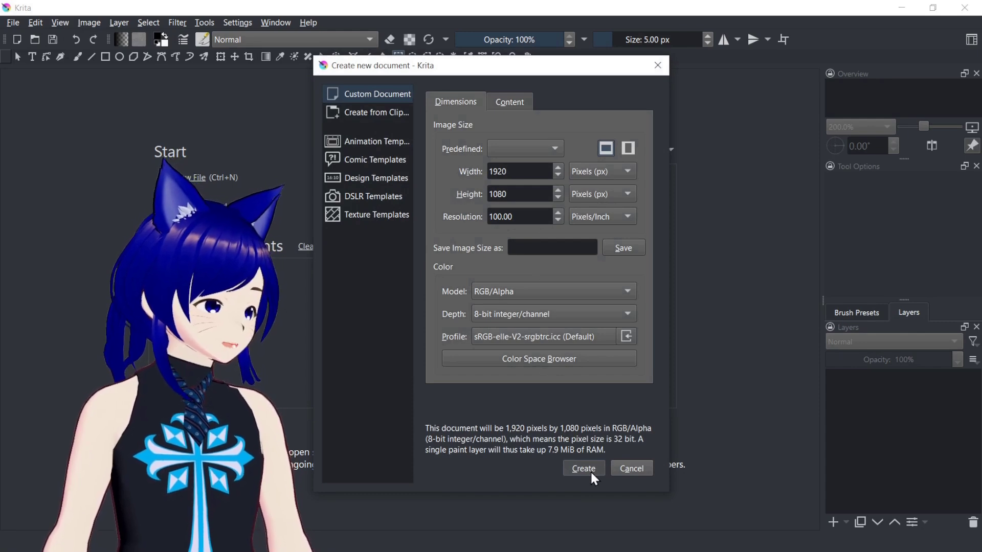
left_click(591, 475)
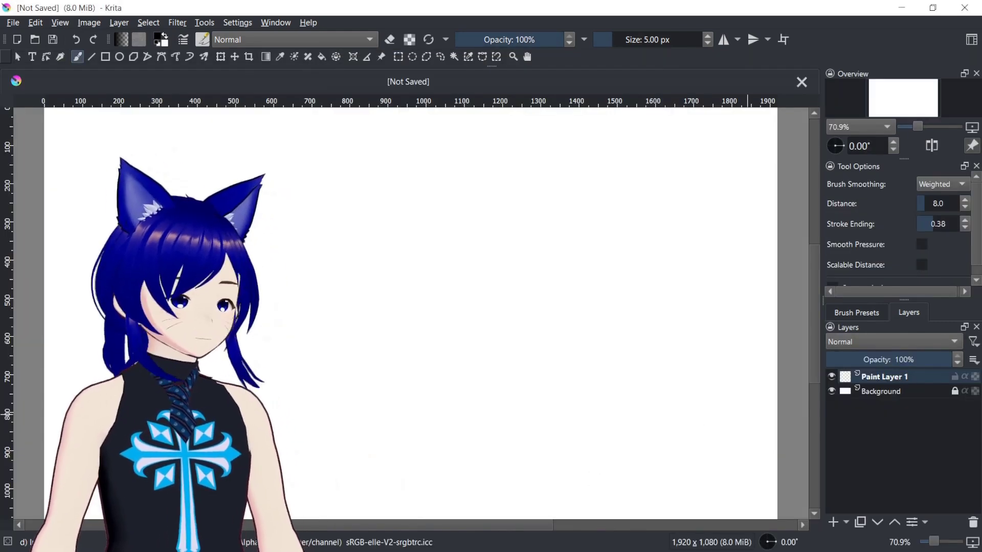
Drop ComfyUI_00145_ (2).png onto the canvas as a new layer and move it right and down.
left_click_drag(697, 357, 566, 360)
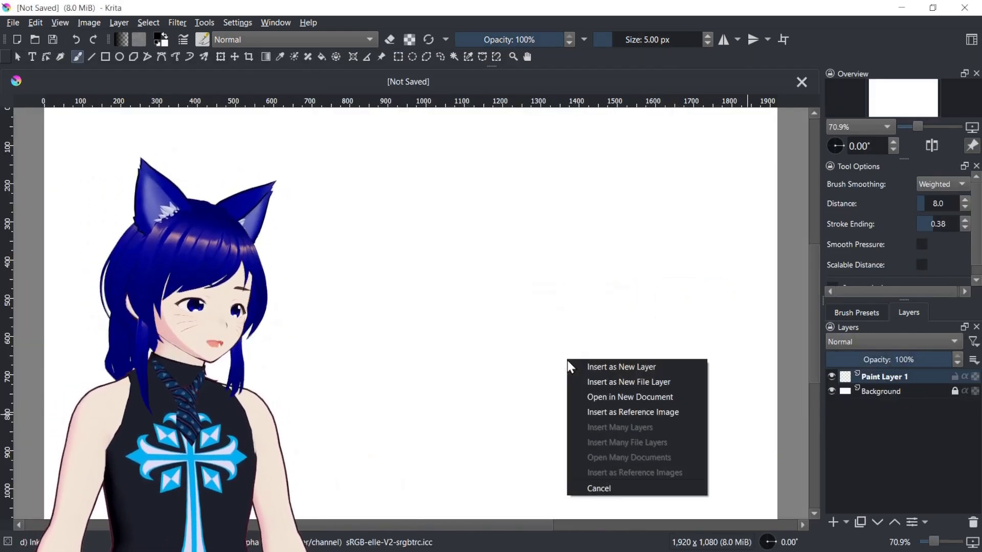
left_click(584, 365)
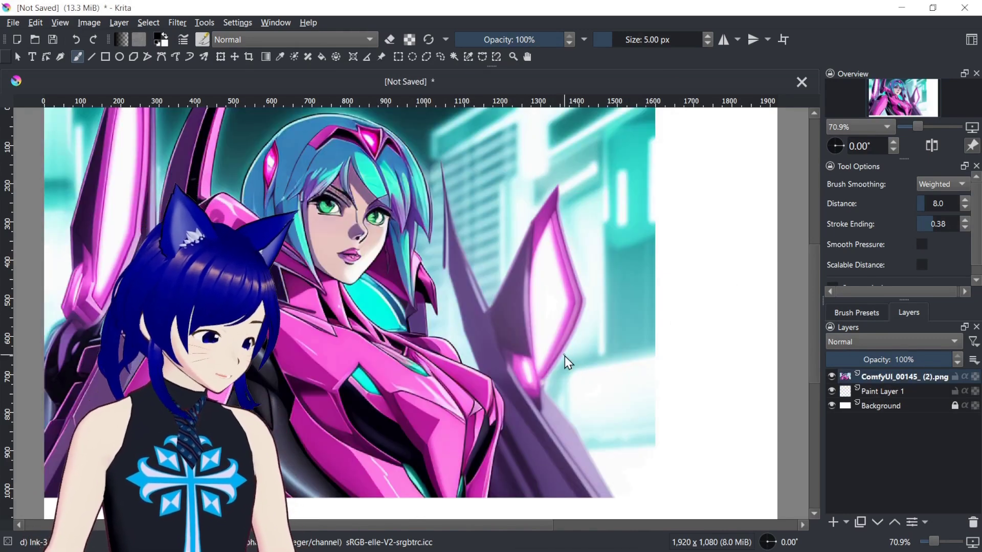
key("t")
left_click_drag(476, 322, 568, 334)
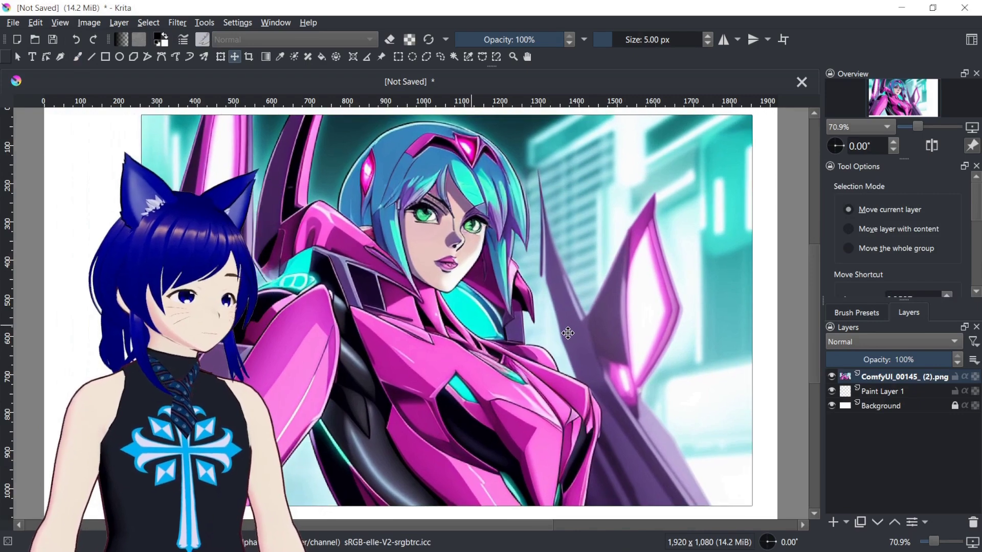
Enlarge the heroine layer to fill the canvas and nudge it about 40 px right.
key("minus")
key("ctrl+t")
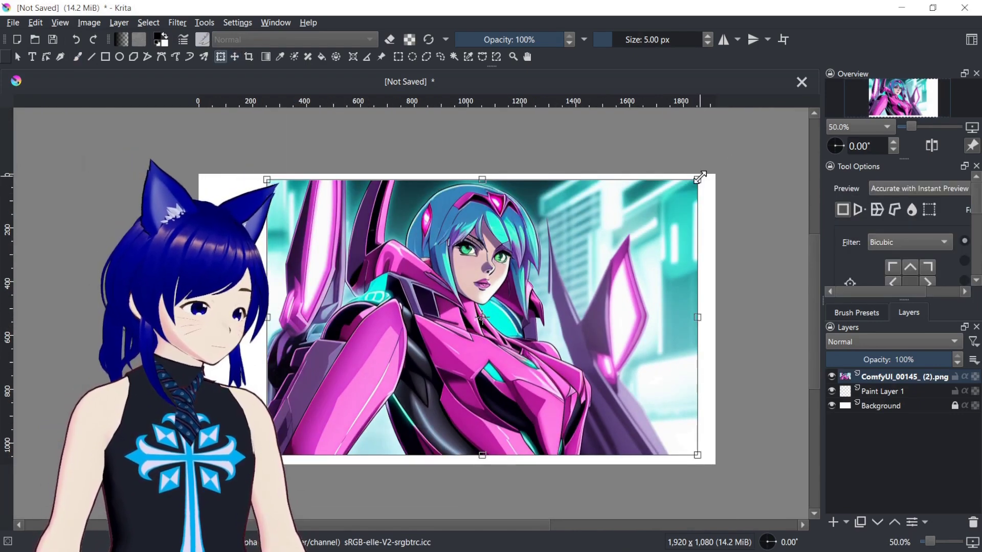
left_click_drag(699, 178, 708, 172)
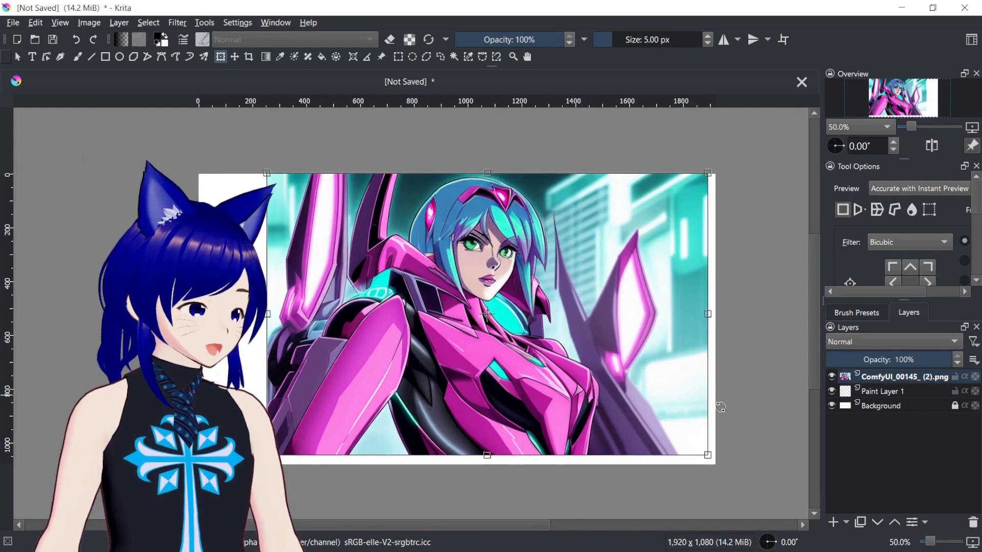
left_click_drag(710, 456, 724, 474)
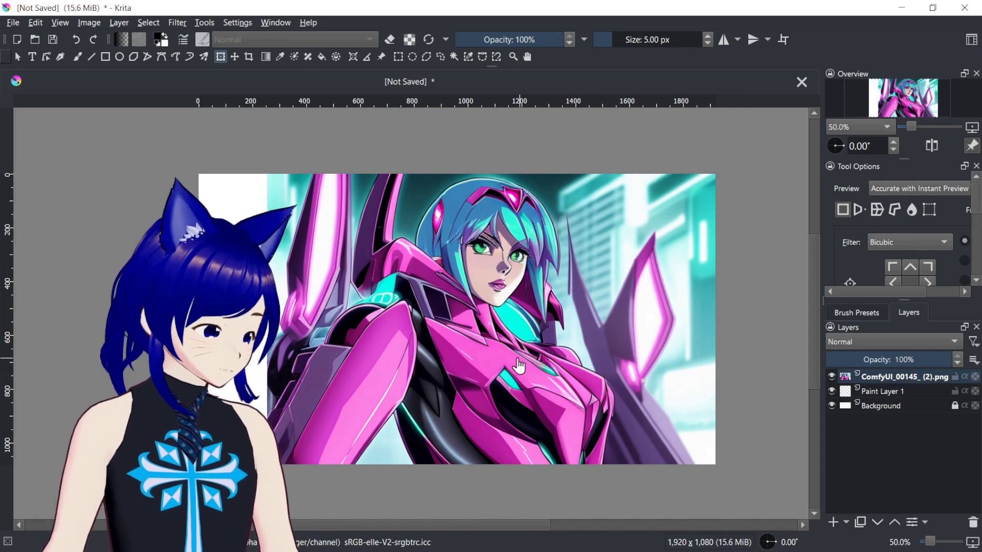
key("t")
left_click_drag(519, 366, 553, 356)
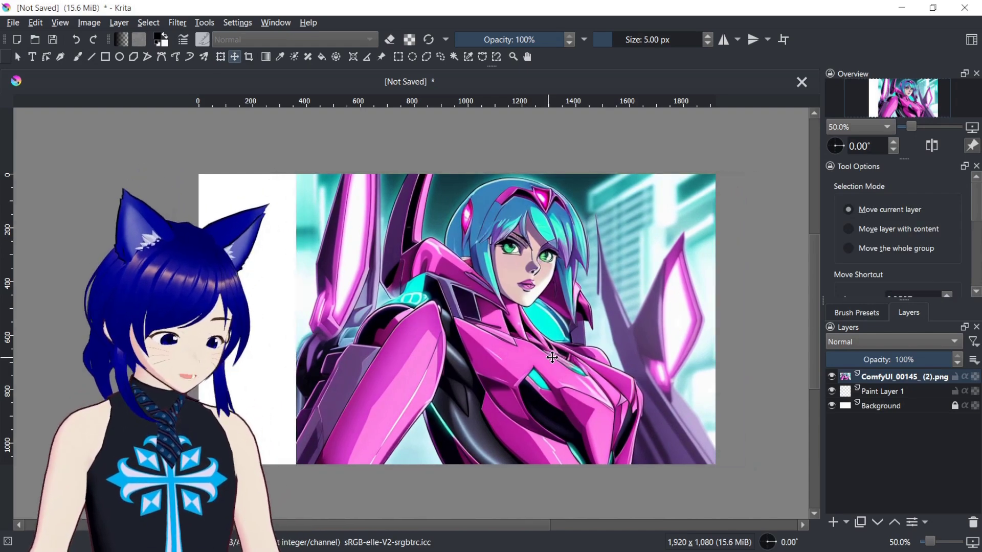
Add the green Matrix code image as a new top layer.
left_click_drag(981, 306, 372, 331)
left_click(403, 339)
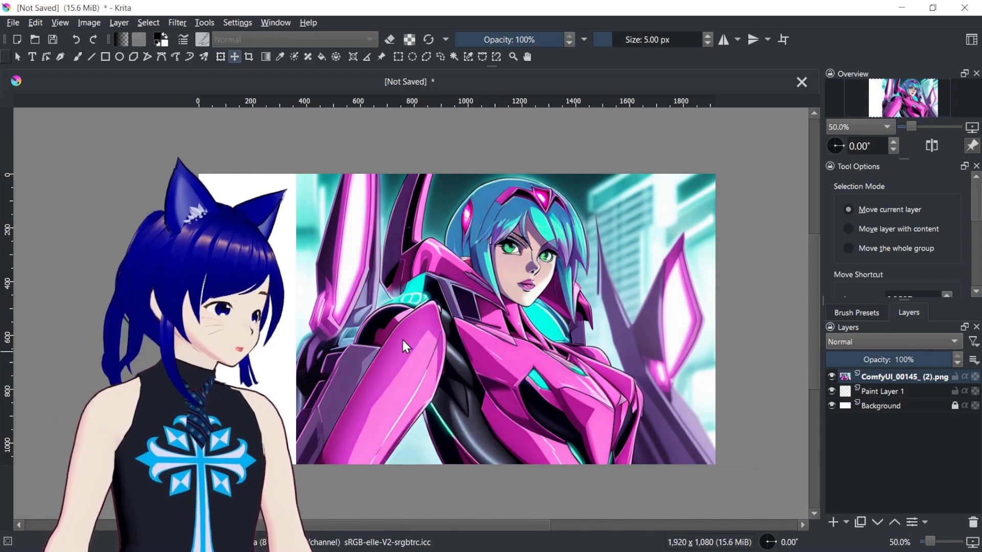
scroll(495, 392, "down", 2)
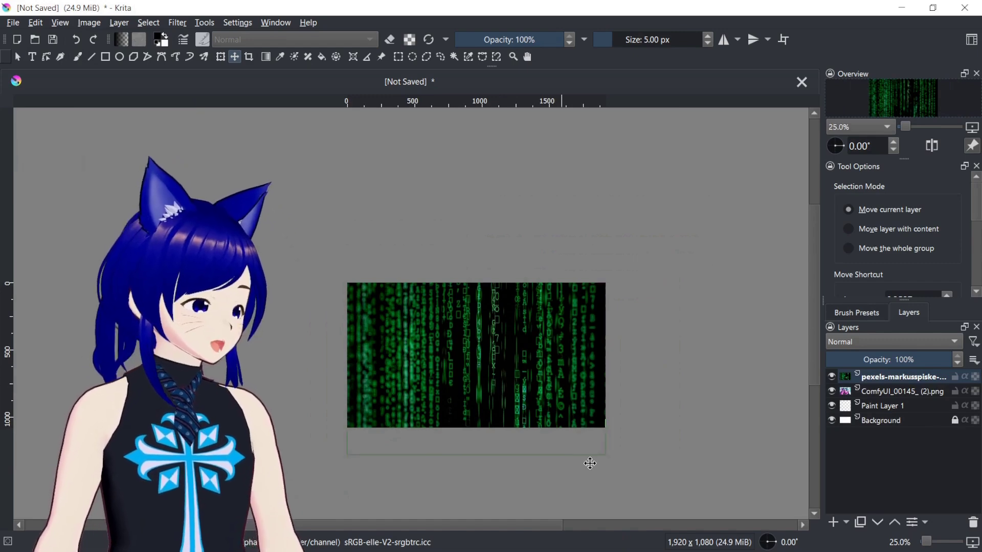
Scale the Matrix code layer down to the 1080 px canvas height, leaving a heroine strip on the right.
key("ctrl+t")
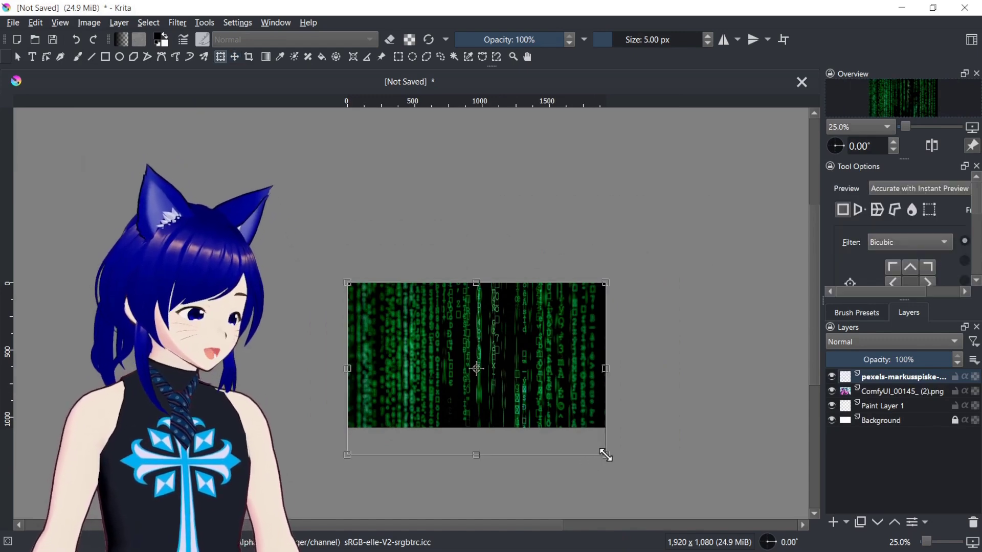
left_click_drag(606, 455, 564, 436)
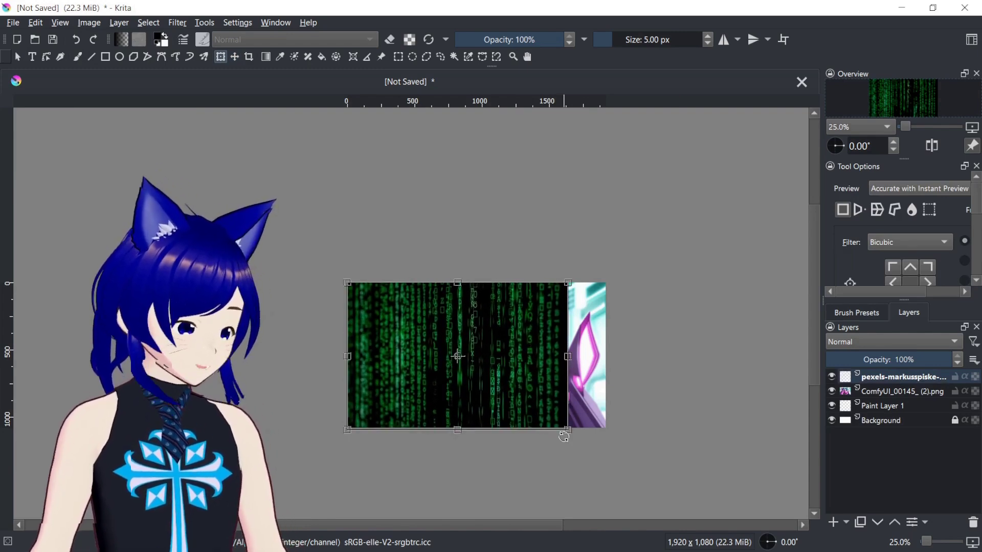
key("Return")
scroll(563, 436, "up", 2, "ctrl")
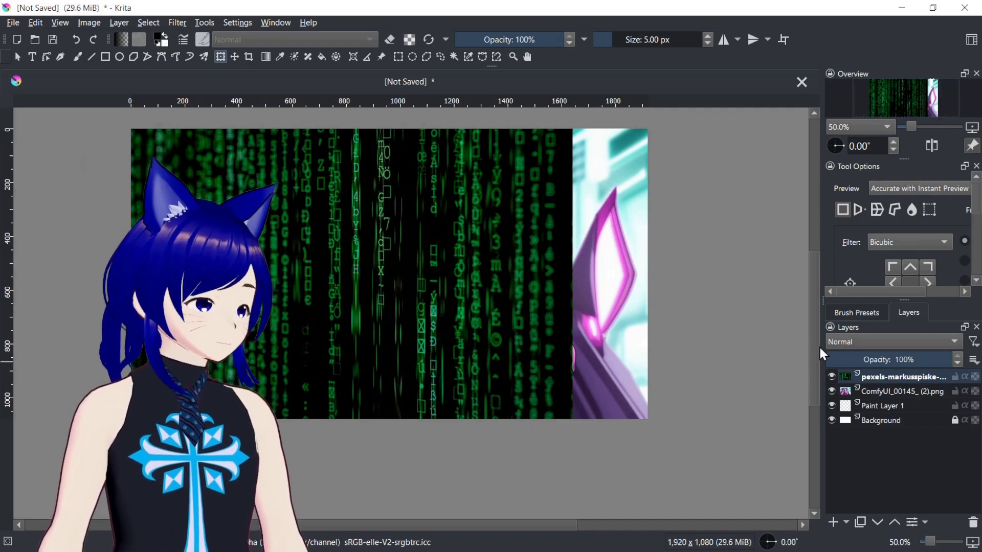
left_click_drag(819, 349, 813, 335)
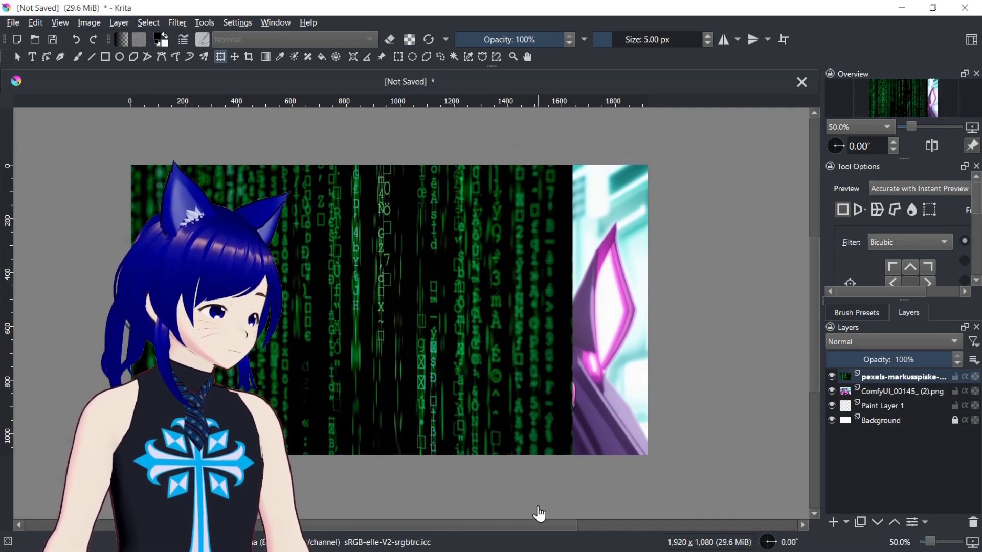
left_click_drag(533, 520, 485, 520)
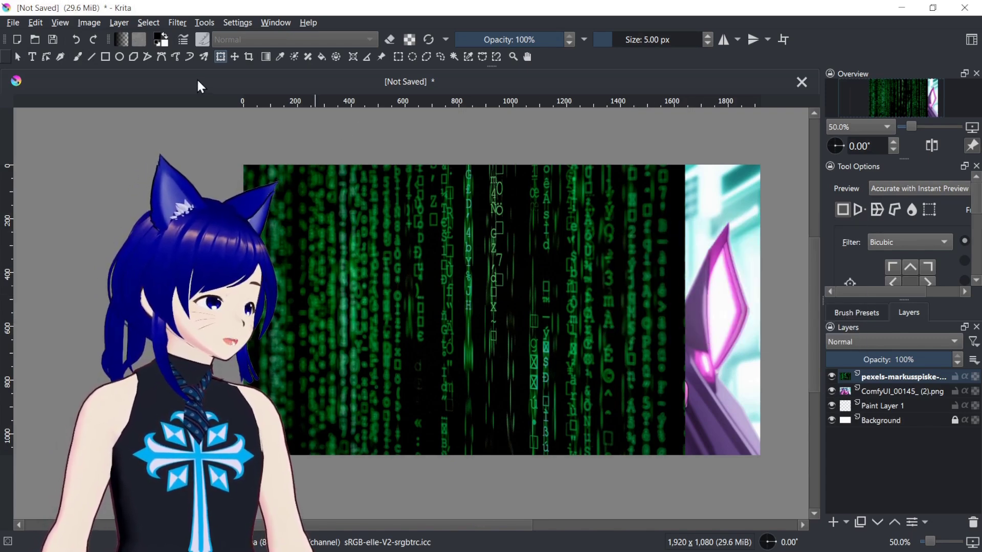
left_click(266, 57)
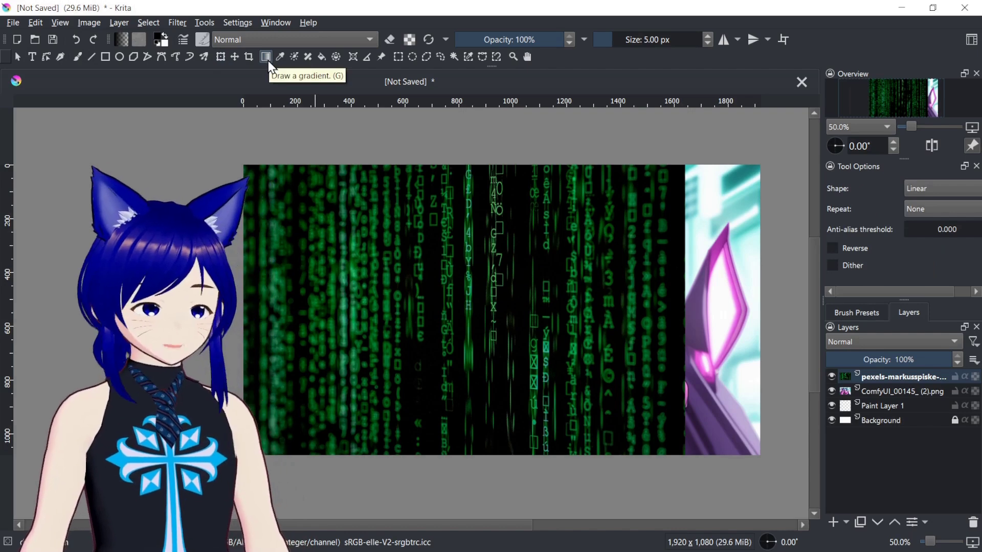
Set the gradient to eraser mode and try leftward fades across the Matrix layer, undoing each.
left_click(390, 39)
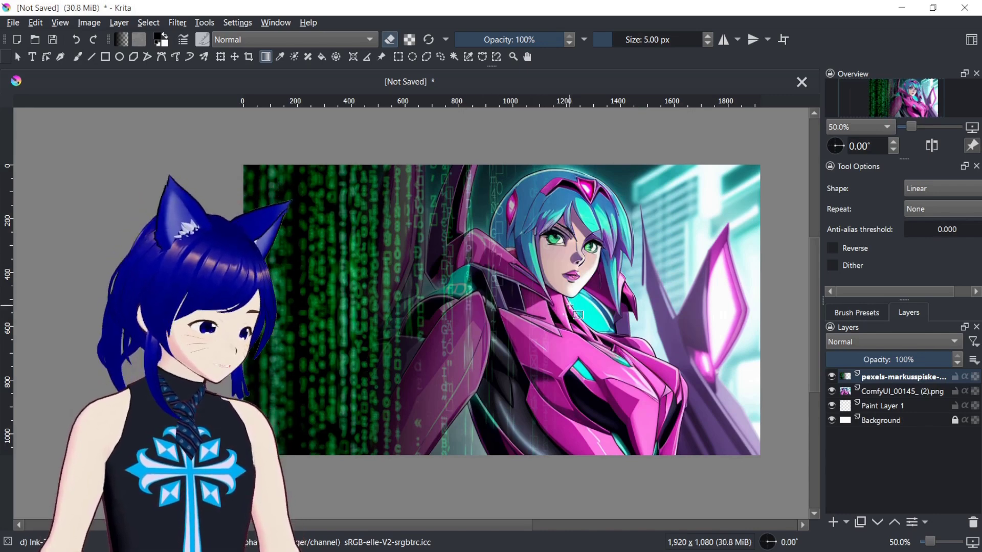
key("ctrl+z")
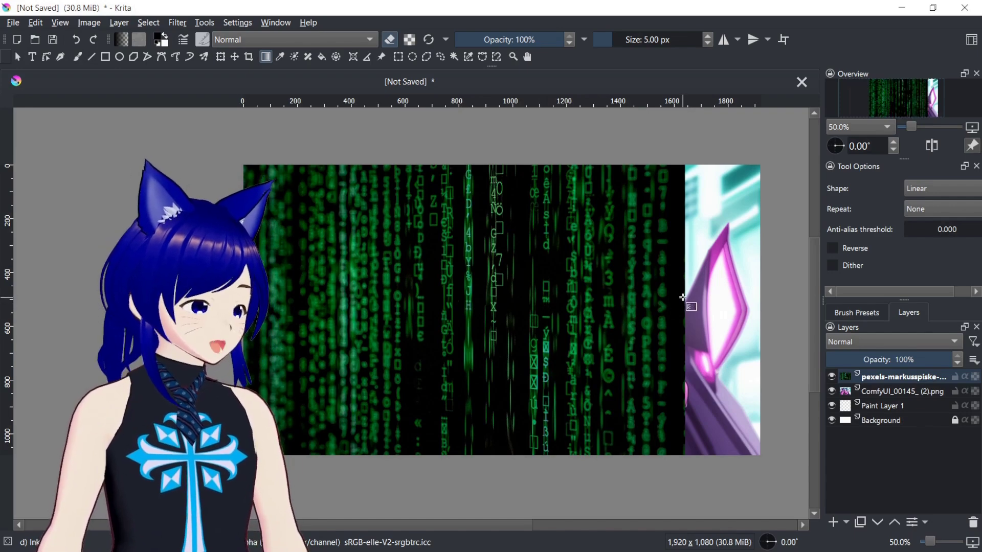
left_click_drag(683, 298, 282, 296)
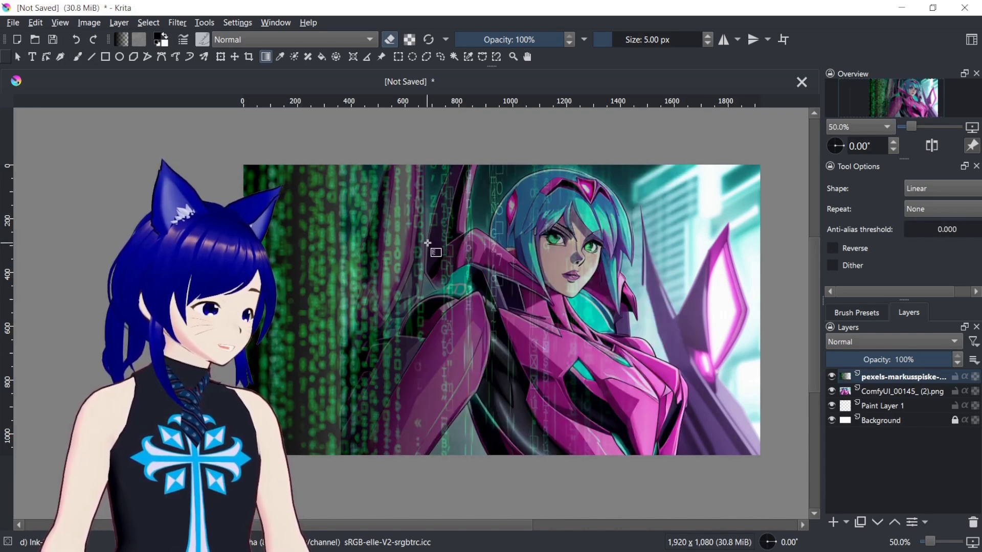
key("ctrl+z")
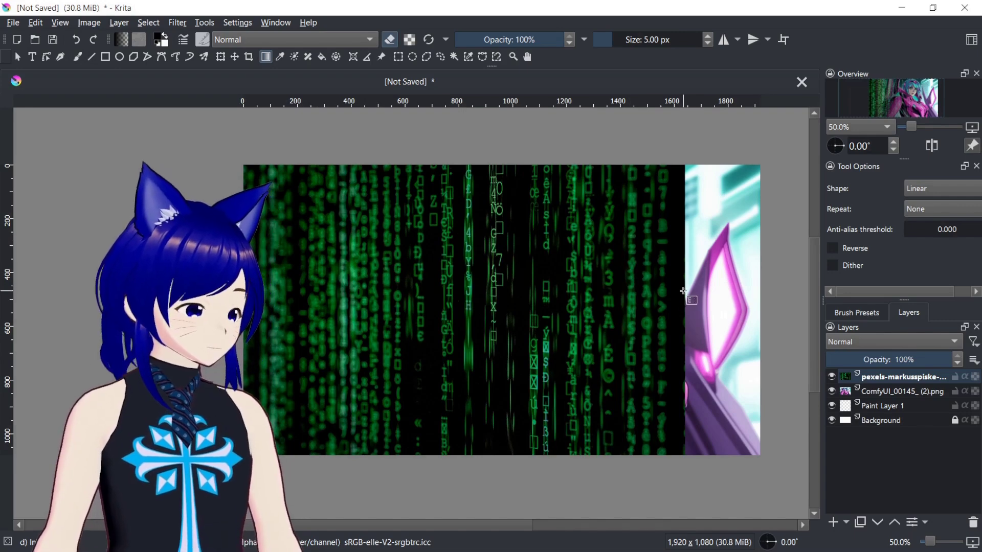
left_click_drag(684, 291, 322, 299)
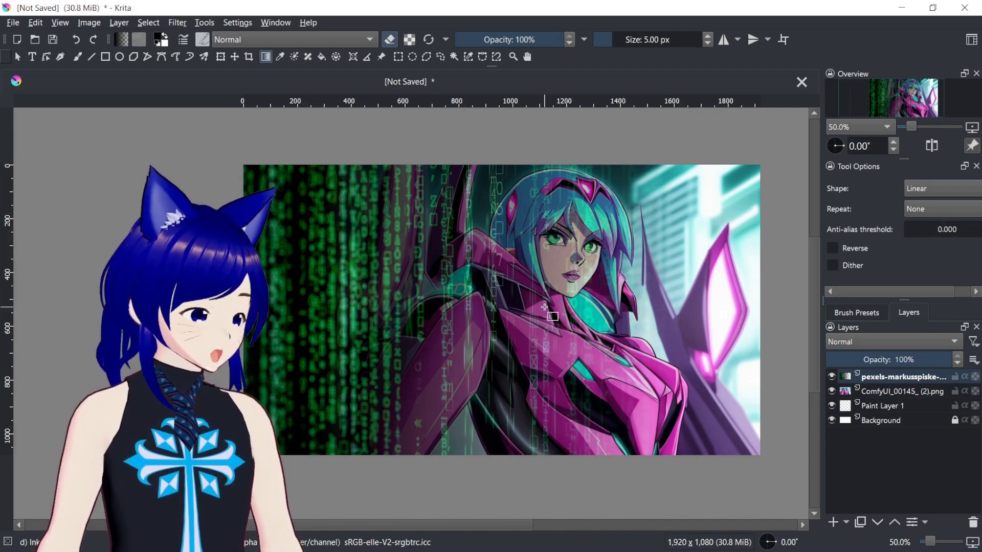
key("ctrl+z")
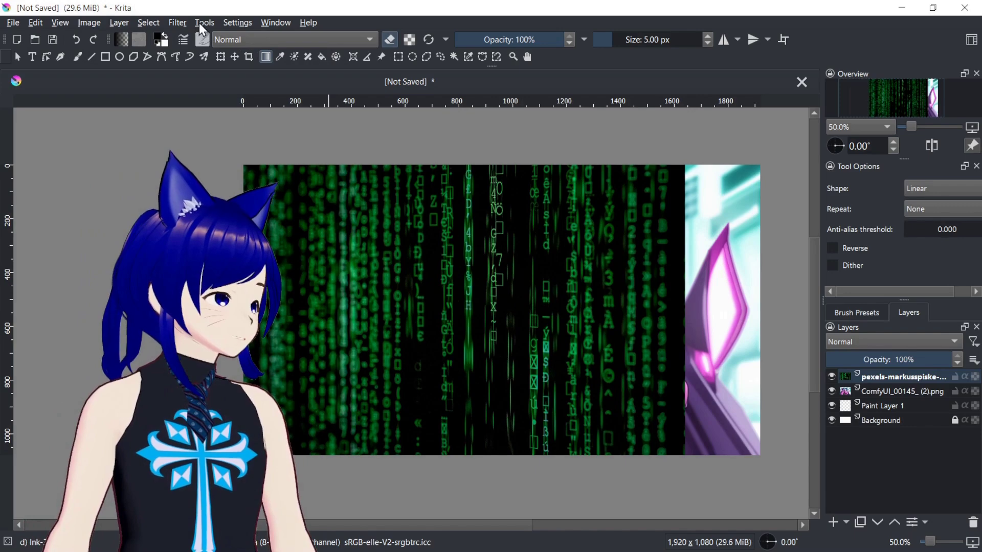
Mirror the Matrix code layer horizontally from the Layer menu.
left_click(198, 23)
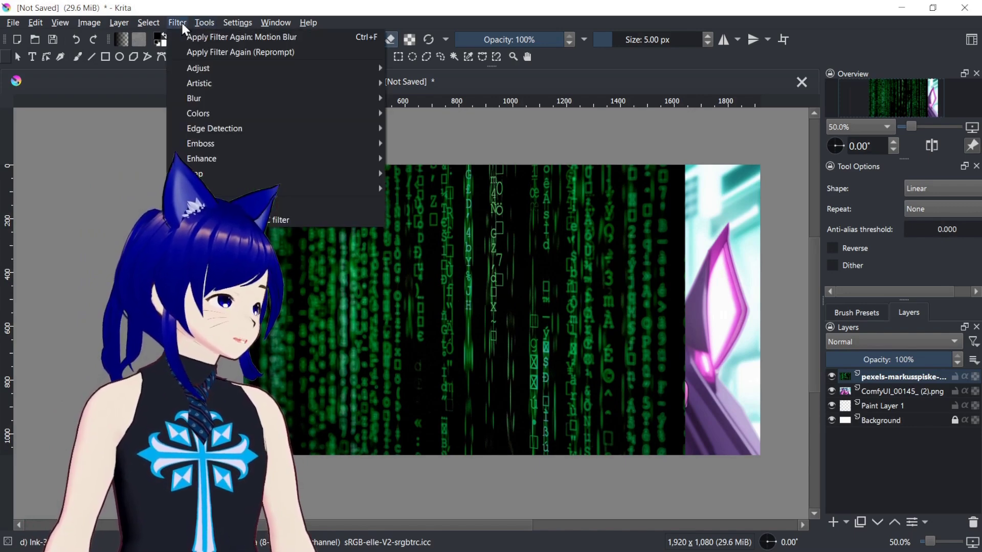
mouse_move(148, 23)
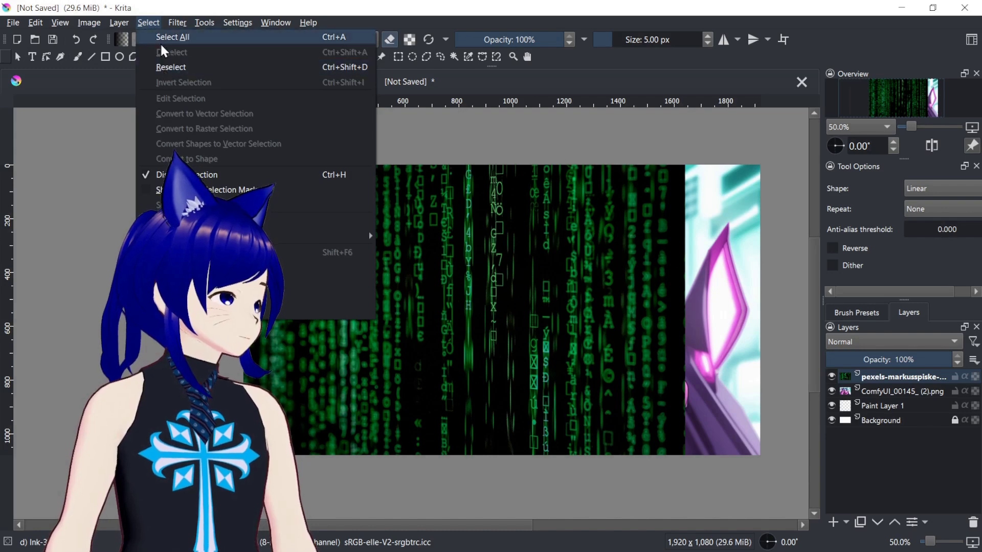
mouse_move(114, 29)
mouse_move(165, 163)
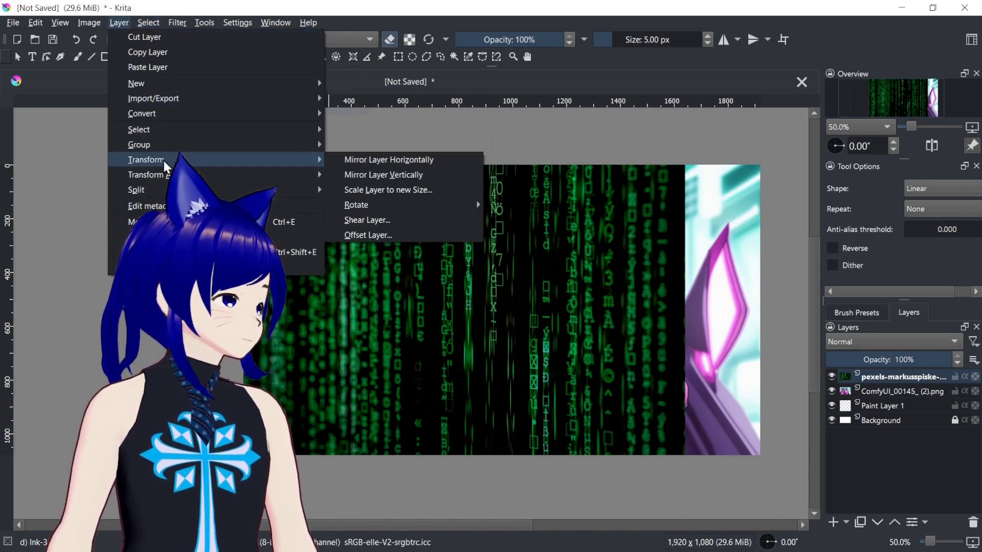
left_click(444, 163)
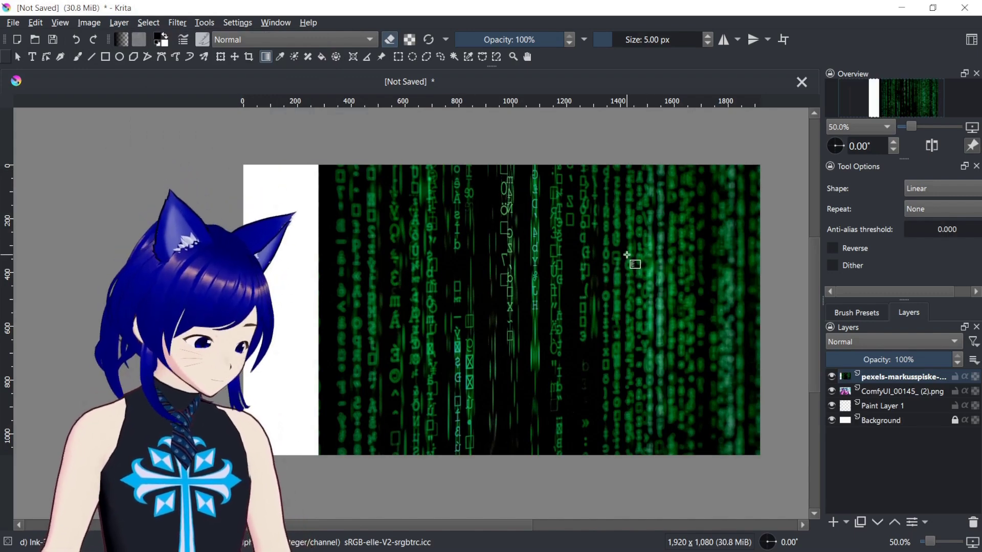
Slide the mirrored Matrix layer left until it sits flush with the canvas edge.
key("t")
left_click_drag(615, 256, 532, 257)
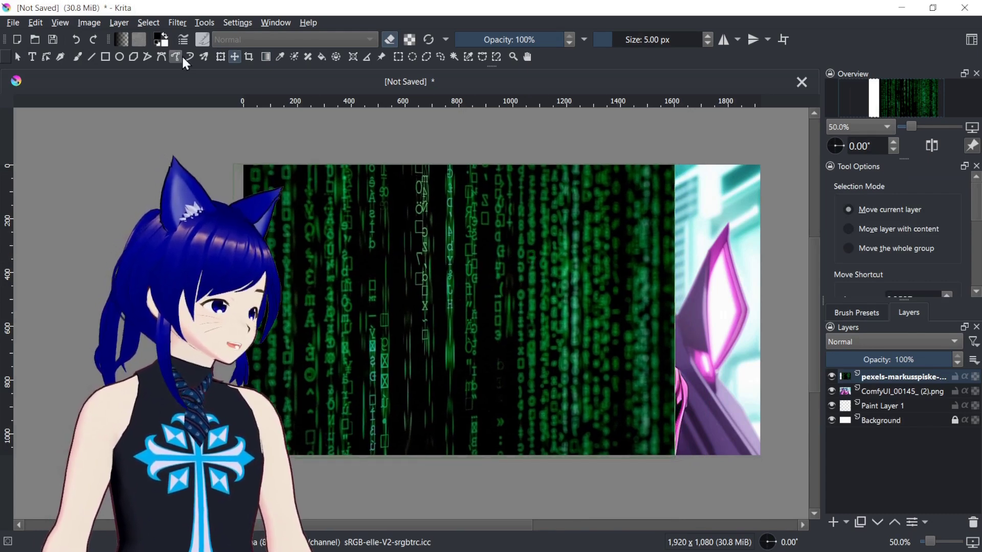
left_click(263, 56)
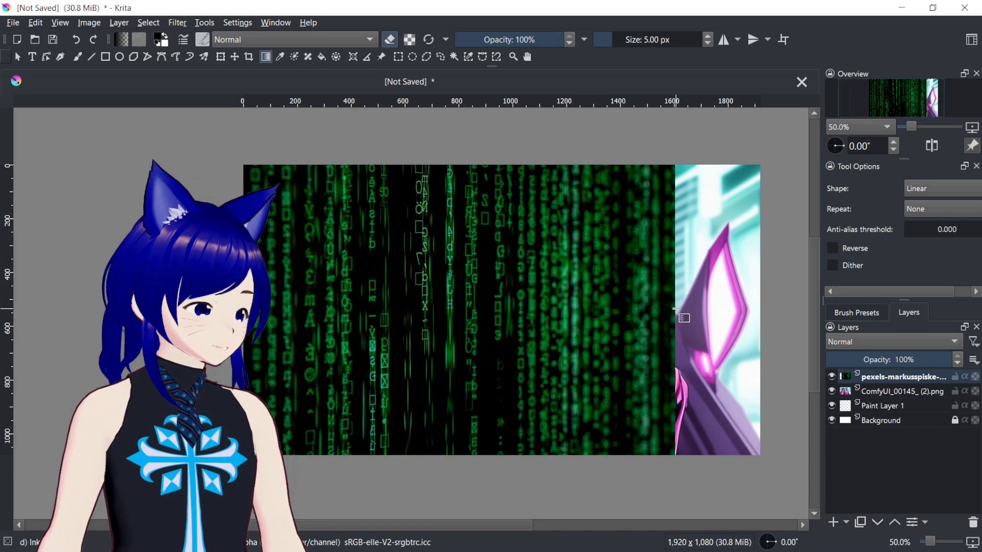
Erase the Matrix layer with a linear gradient from its right edge leftward, revealing the heroine.
left_click_drag(675, 309, 395, 312)
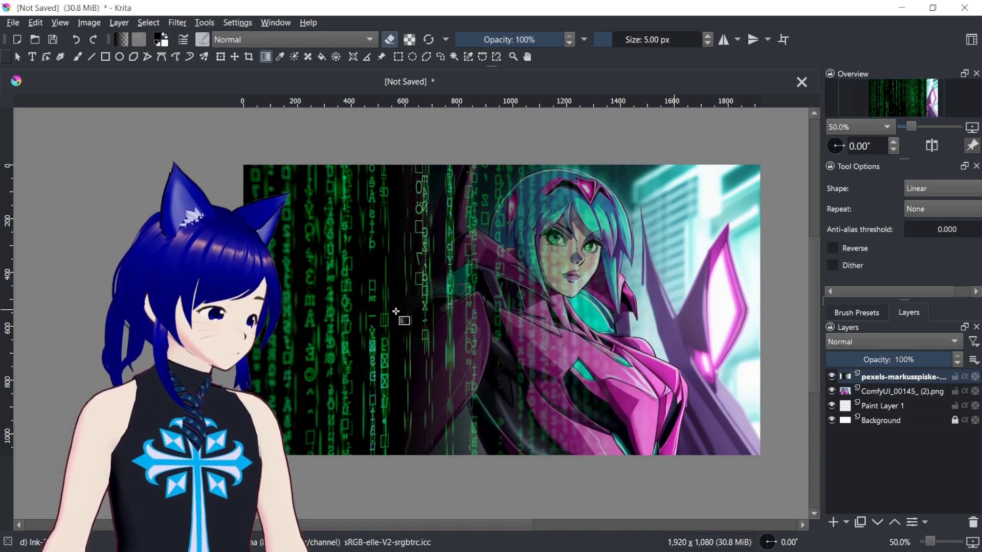